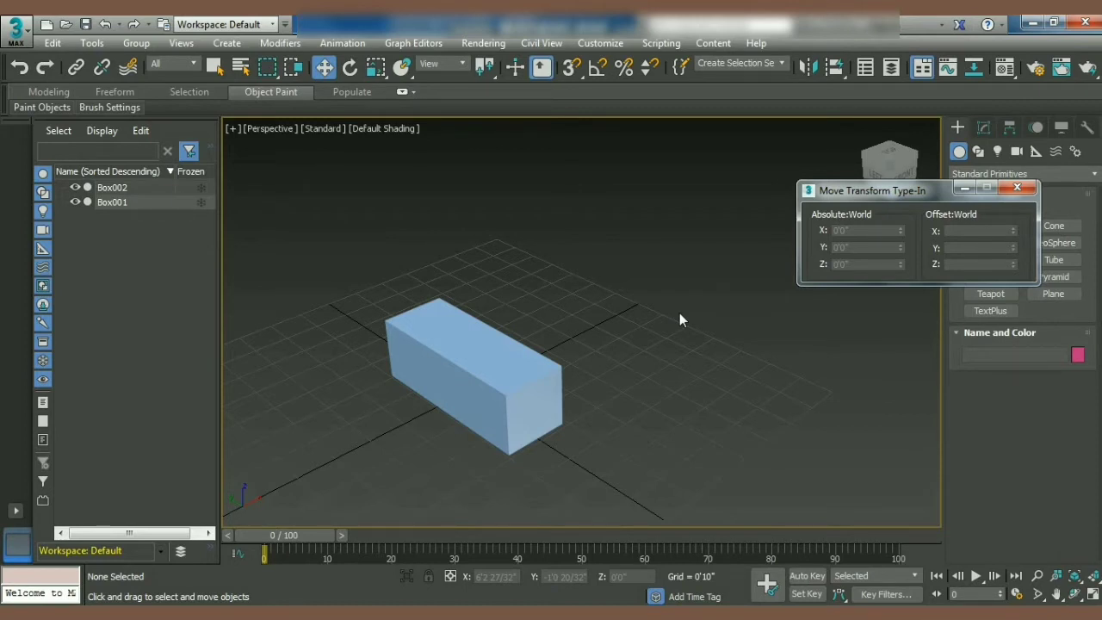
- Close the Move Transform Type-In window, leaving Box001 and Box002 visible on the grid
click(1022, 193)
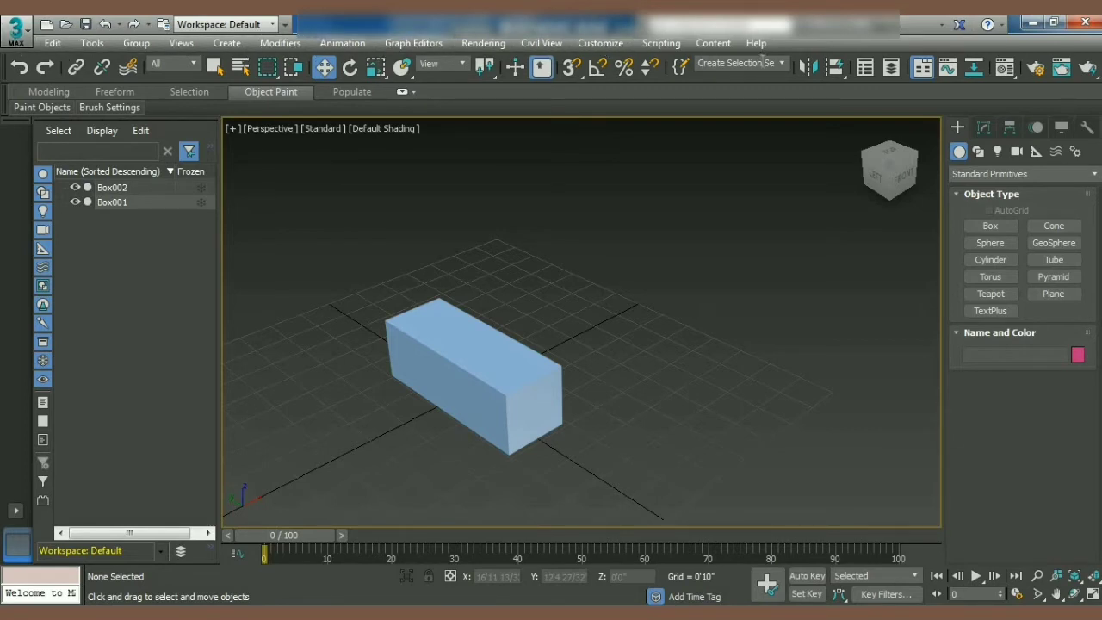
click(609, 44)
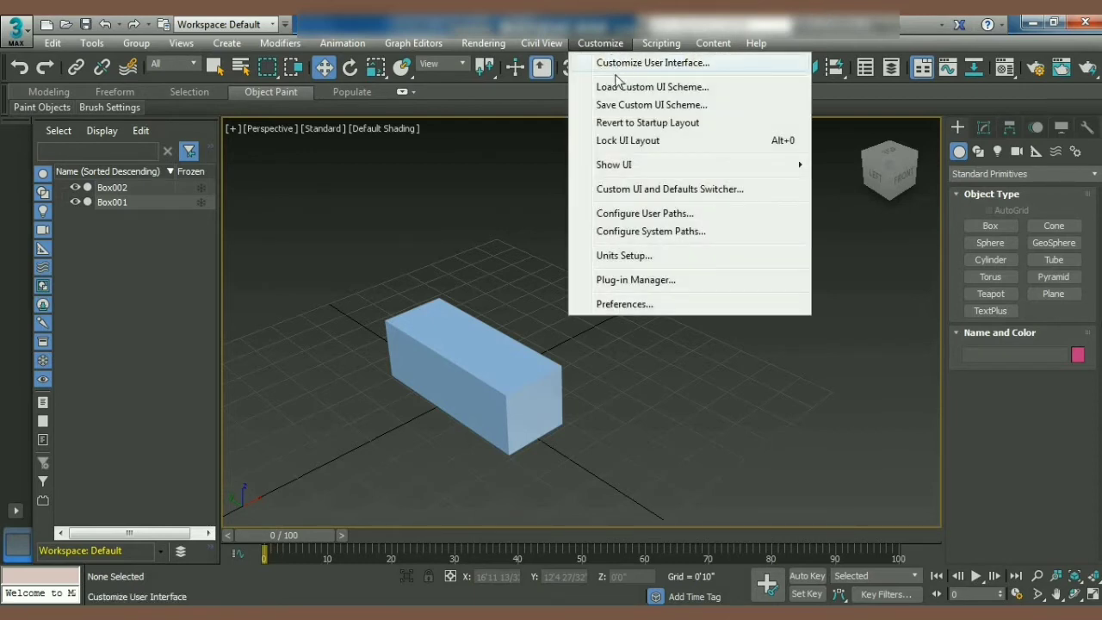
click(640, 261)
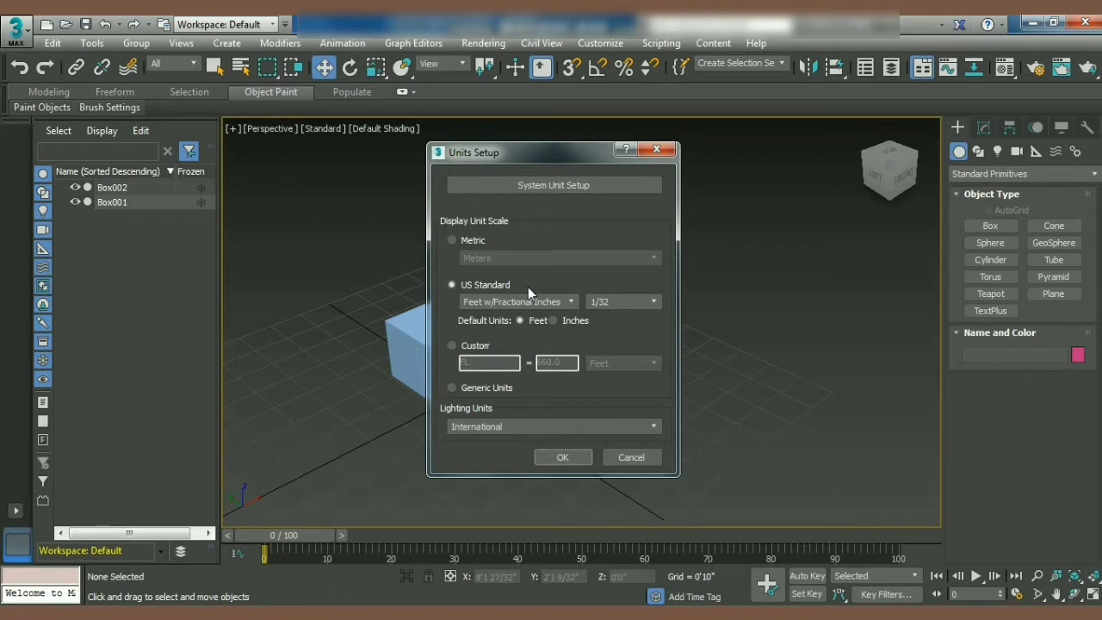
click(496, 301)
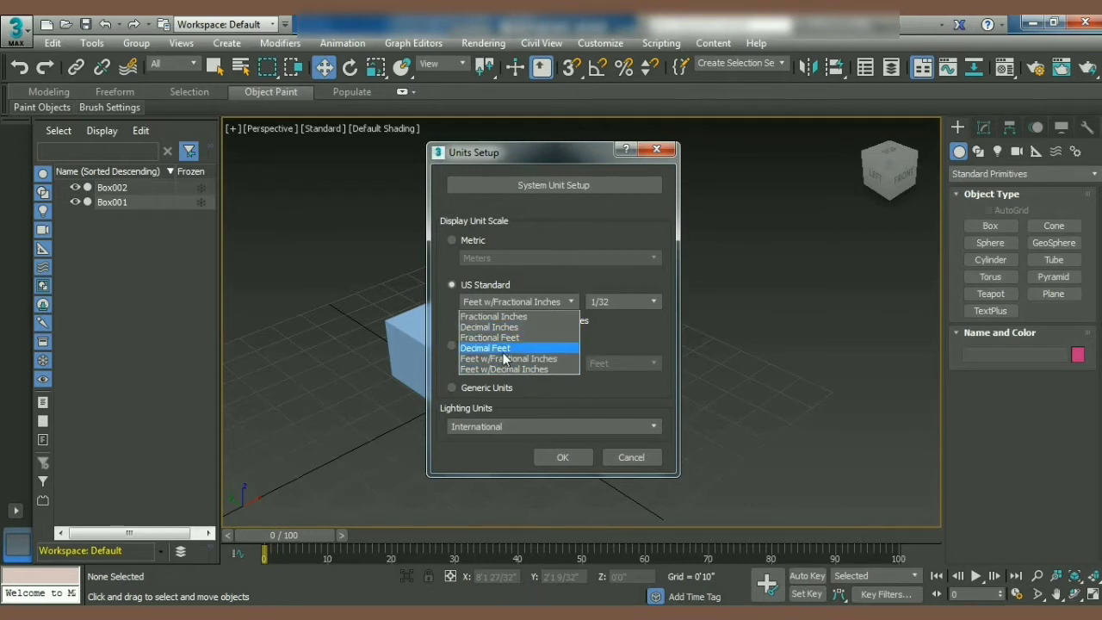
click(505, 359)
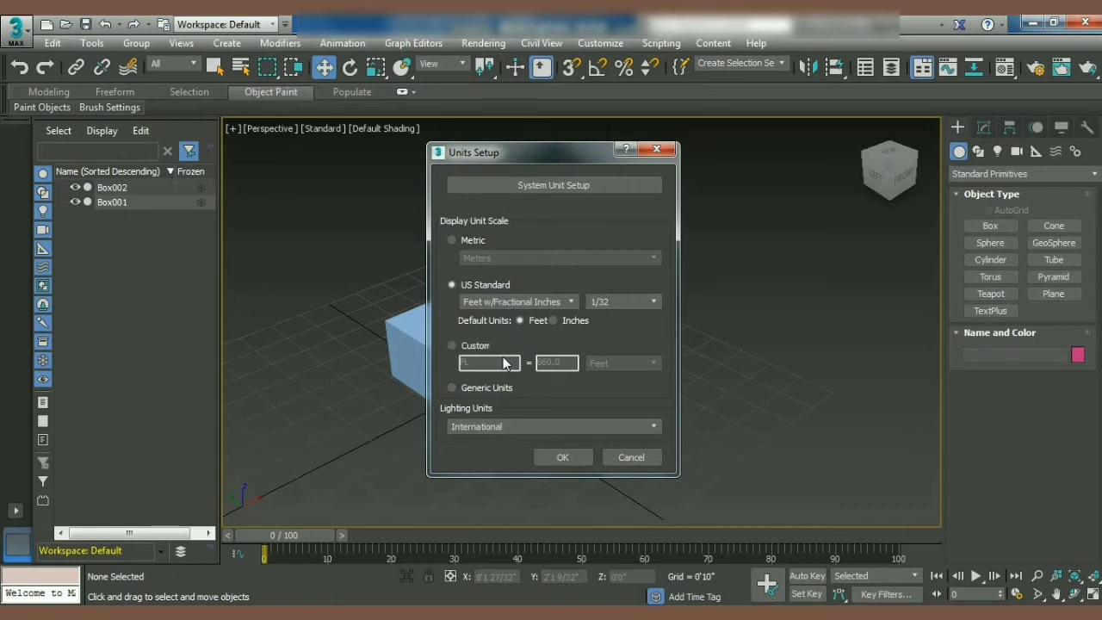
click(470, 244)
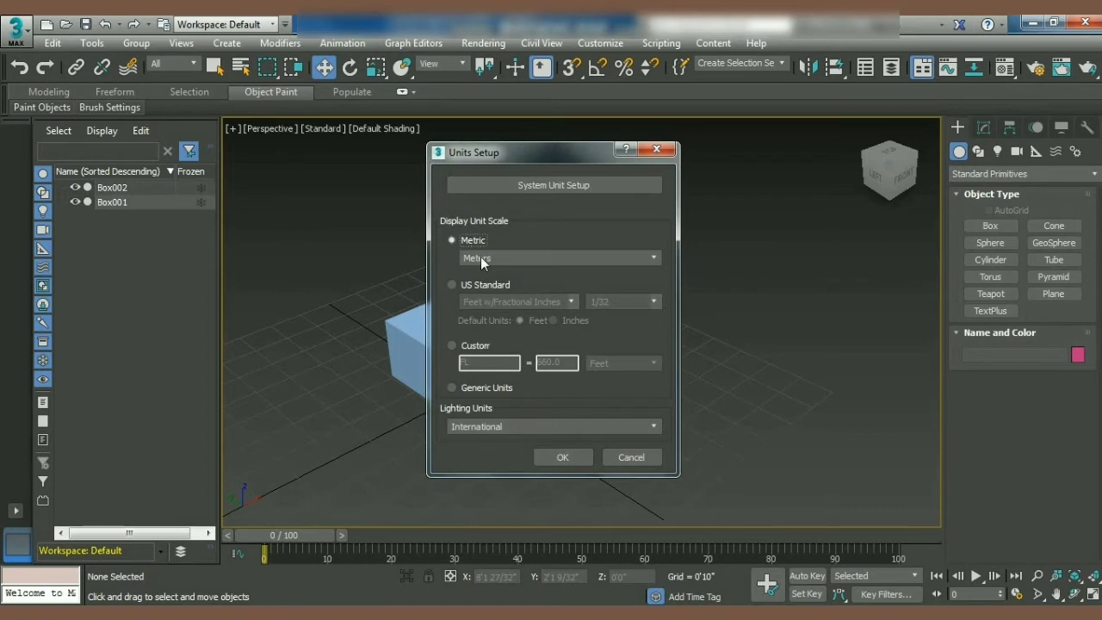
click(481, 257)
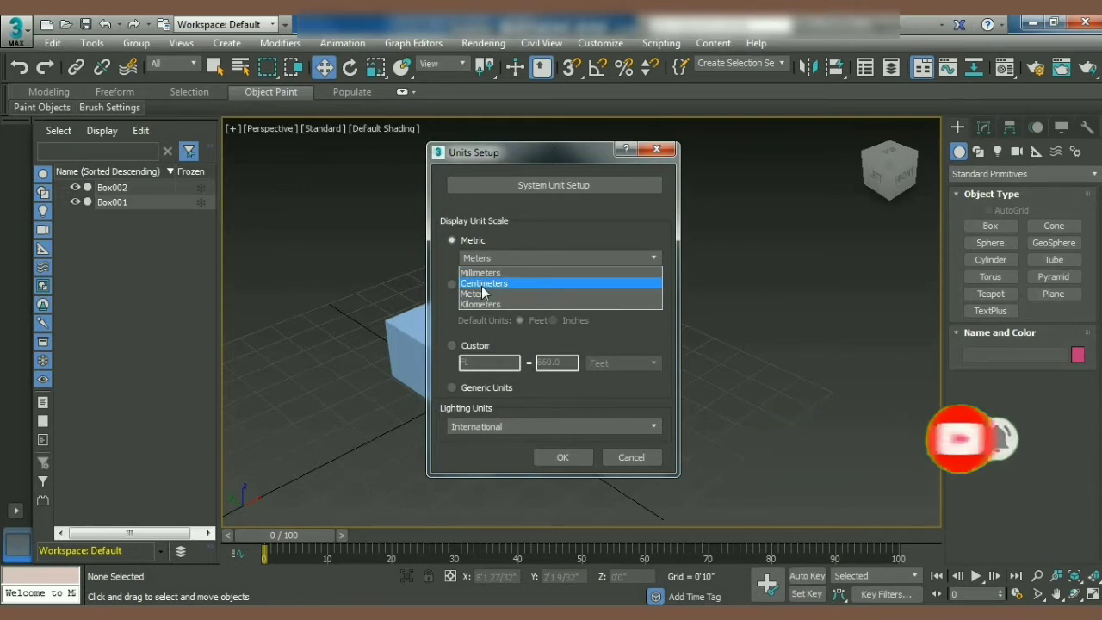
click(512, 233)
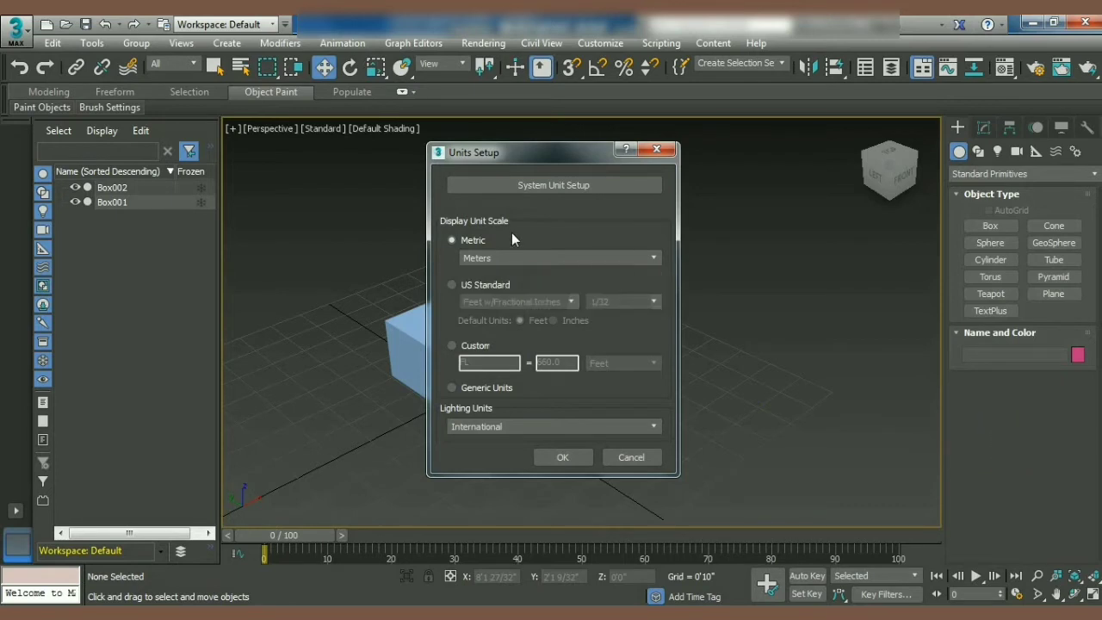
click(486, 284)
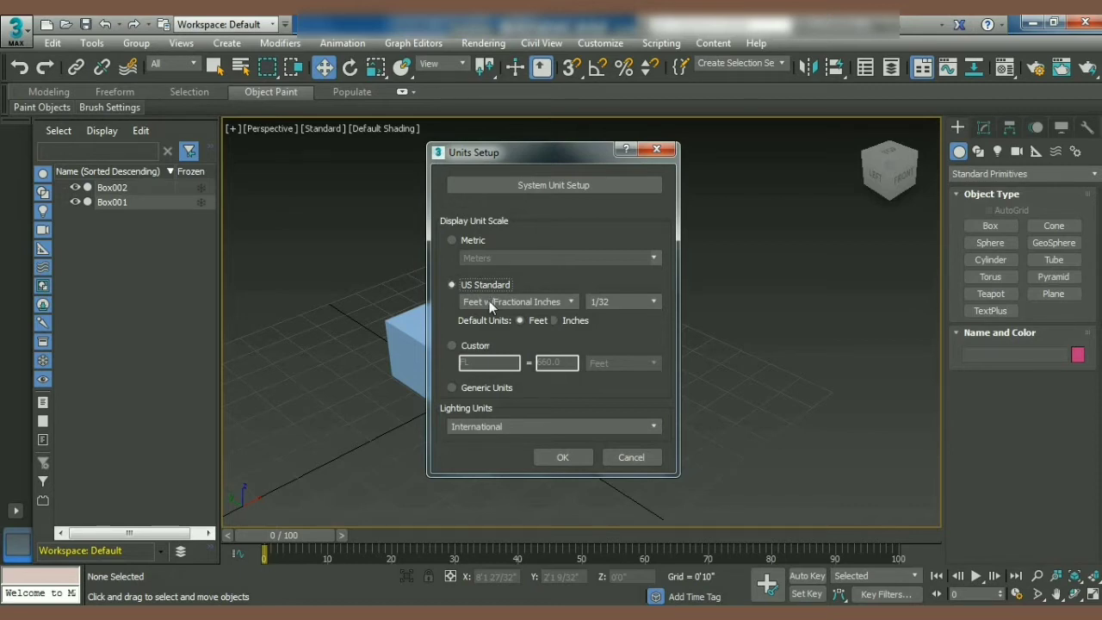
click(558, 460)
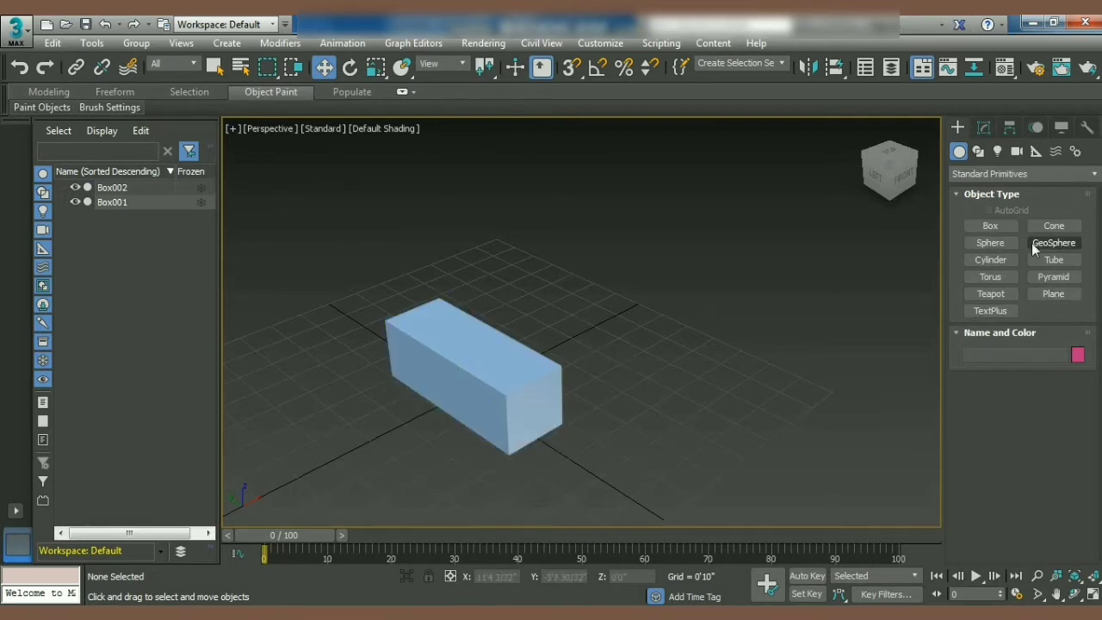
- Create Sphere001 to the right of the box block, then exit sphere creation
click(1001, 248)
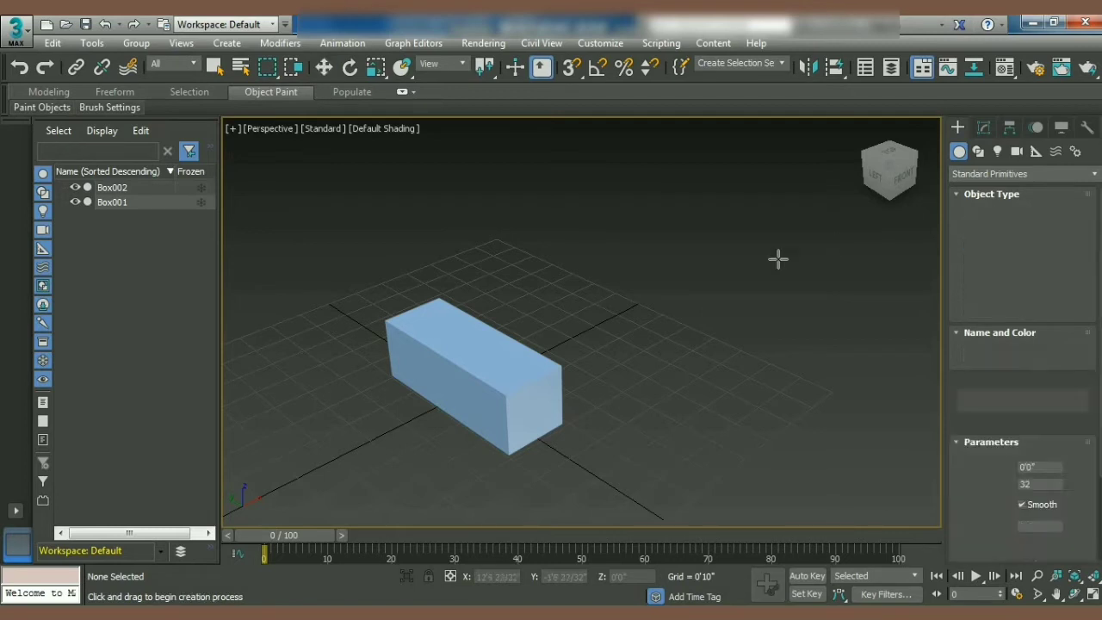
drag(640, 316, 614, 298)
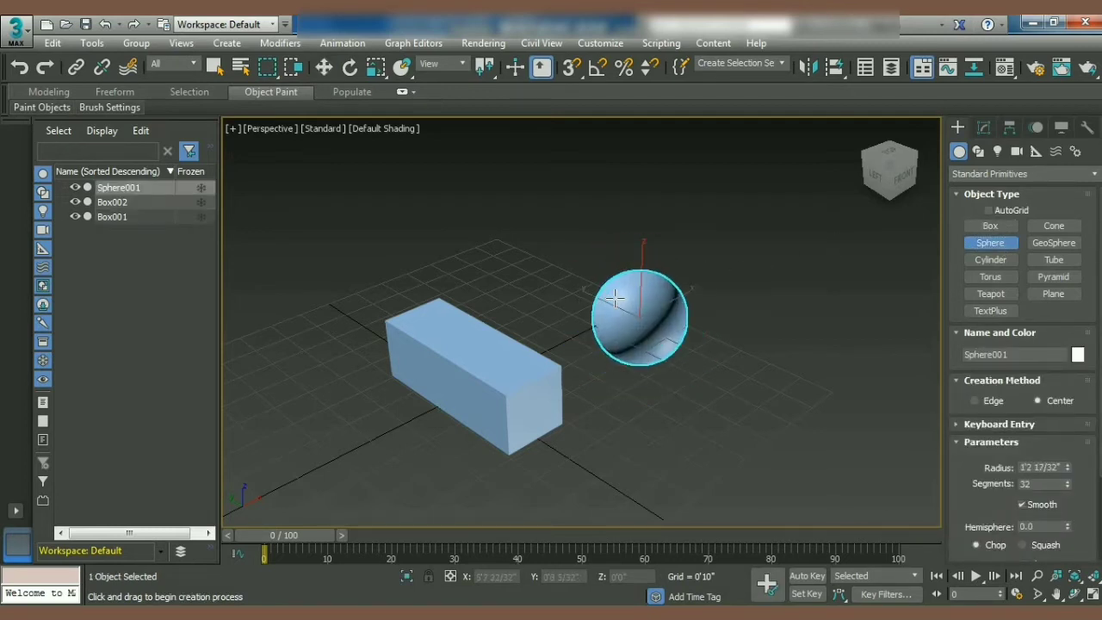
right_click(641, 429)
click(641, 428)
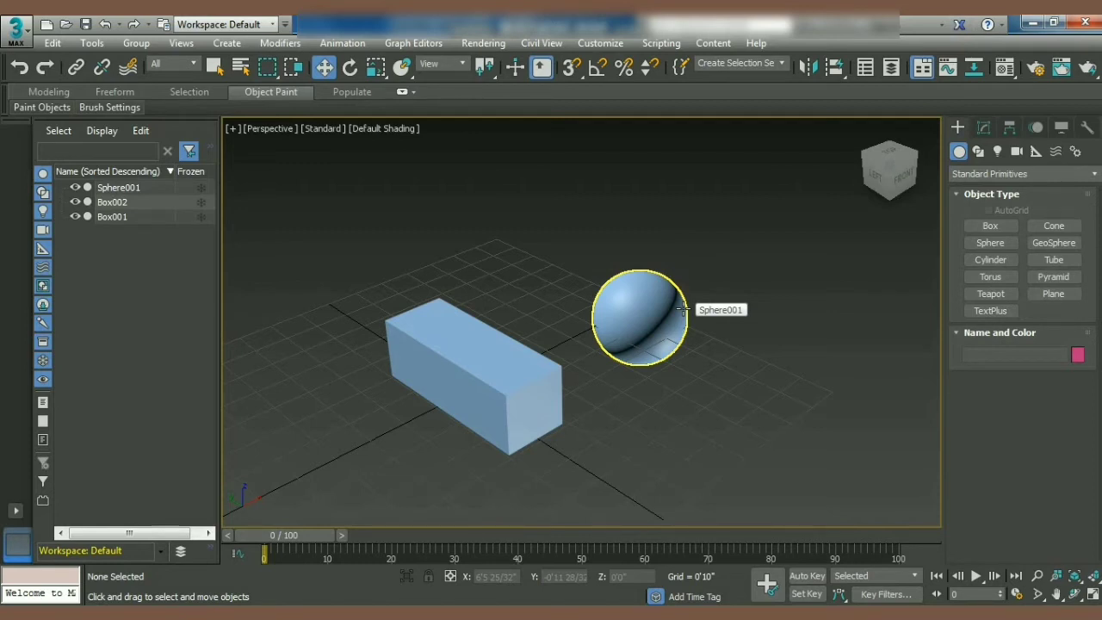
- Dismiss the no-selection warning, select Box002, and activate Align with Alt+A
key(alt+a)
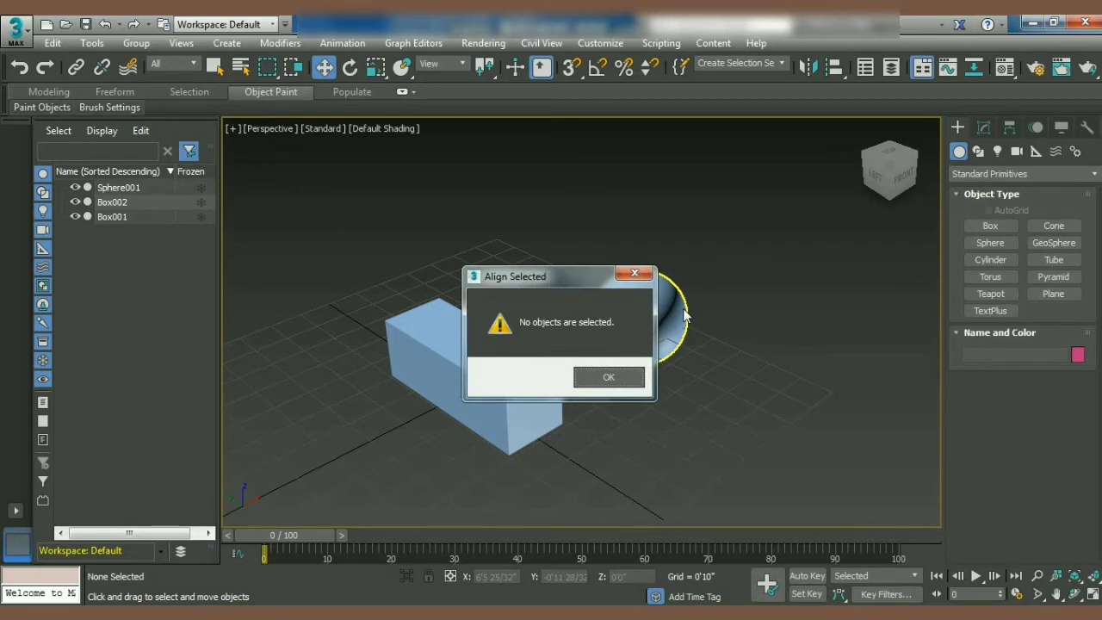
click(609, 379)
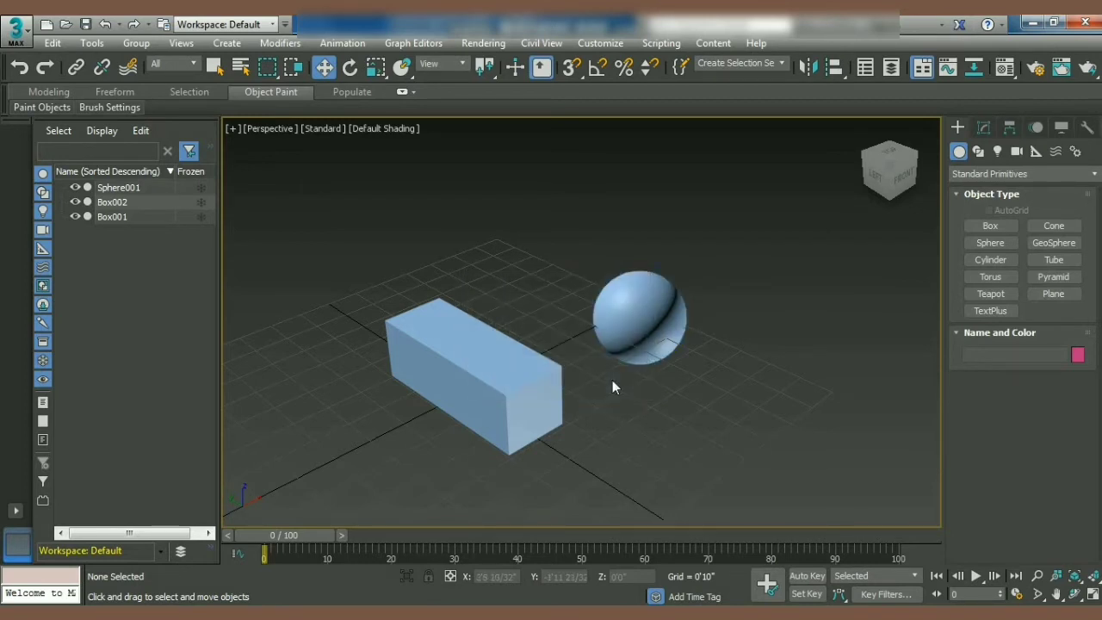
click(546, 379)
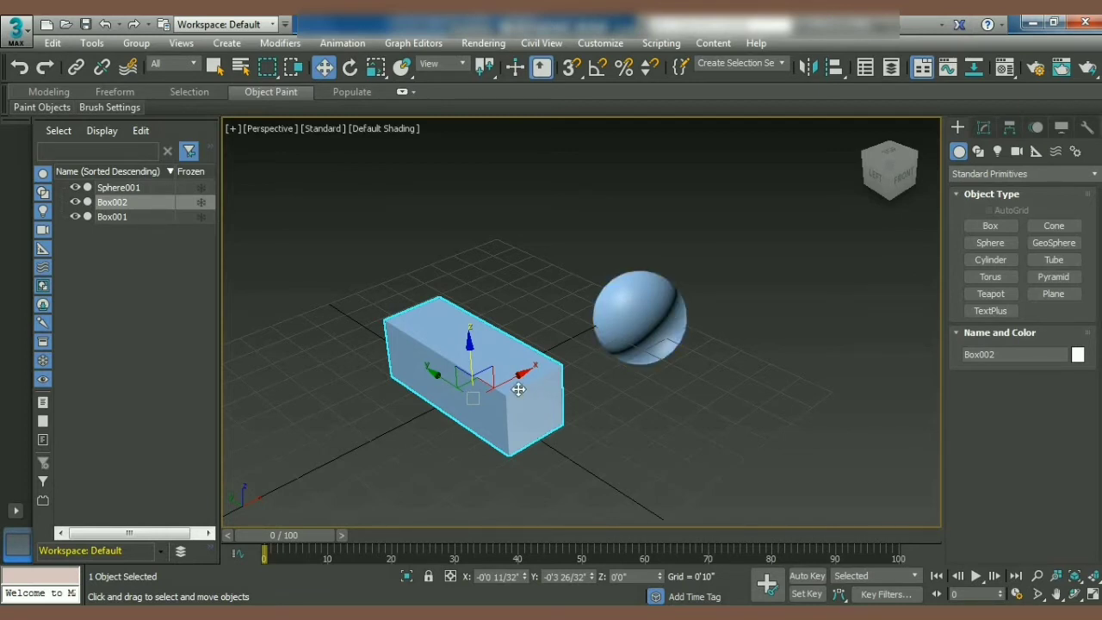
key(alt+a)
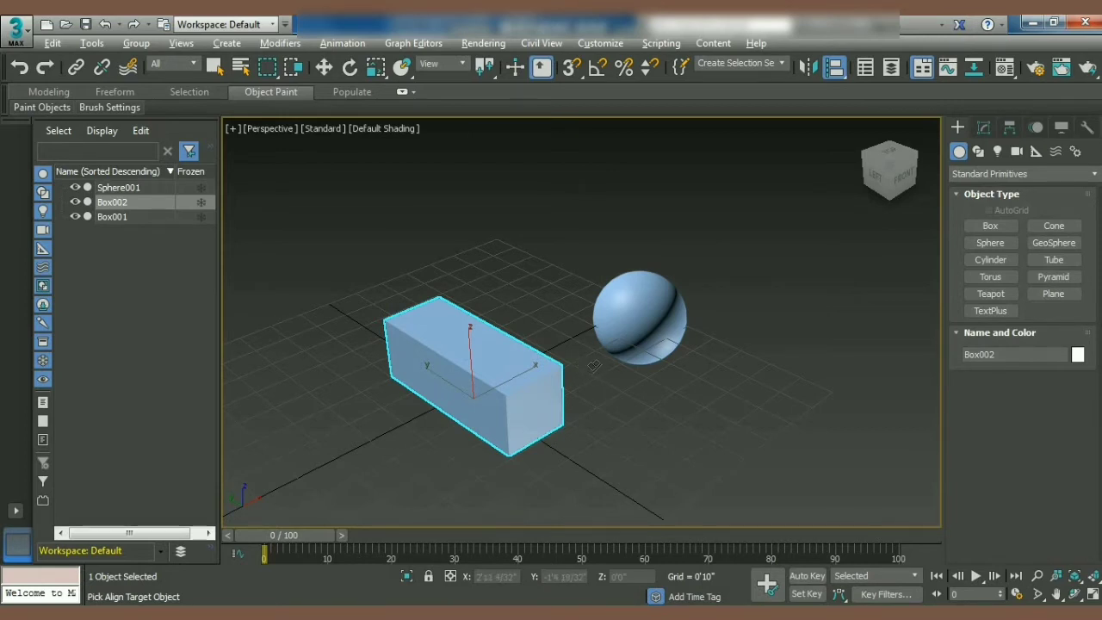
- Pick Sphere001 as Align target, move the dialog aside, close it, and reselect Box002
click(632, 320)
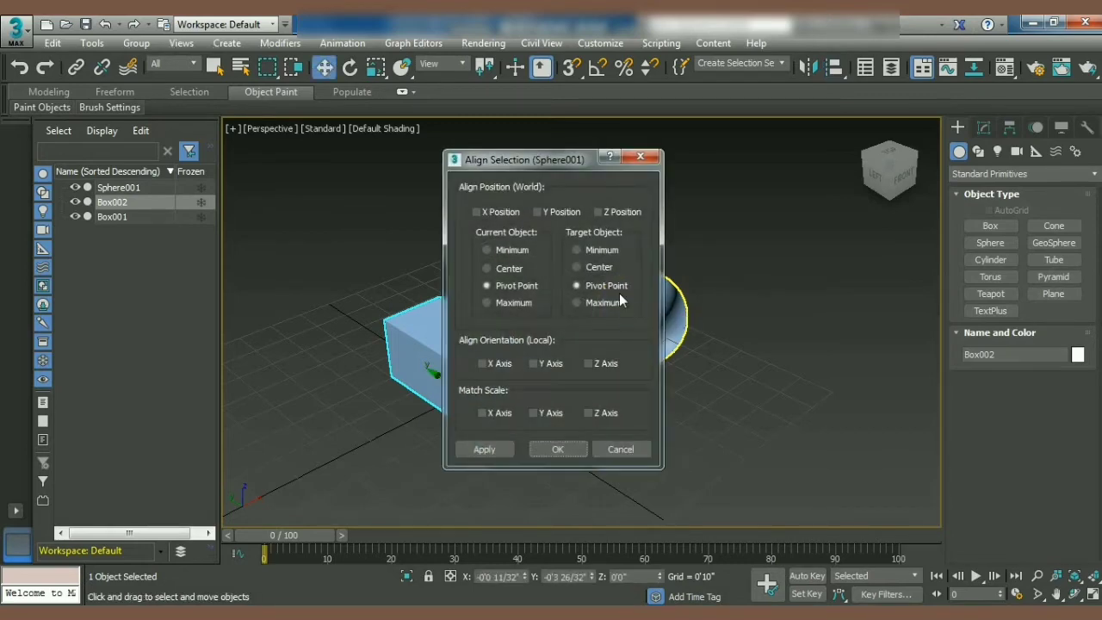
drag(564, 165, 819, 162)
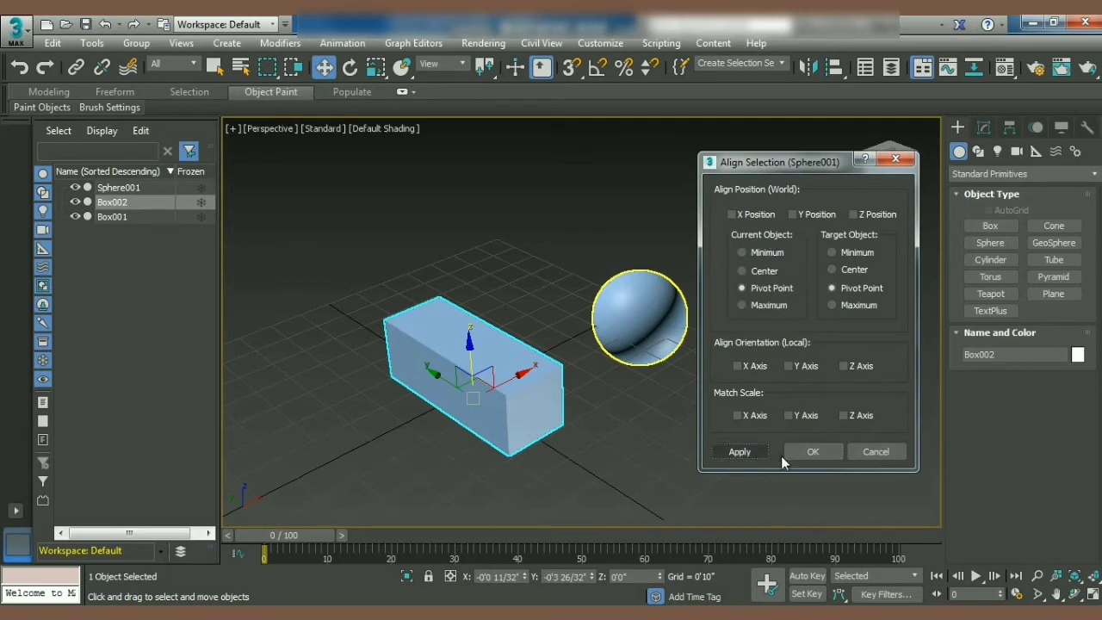
click(805, 452)
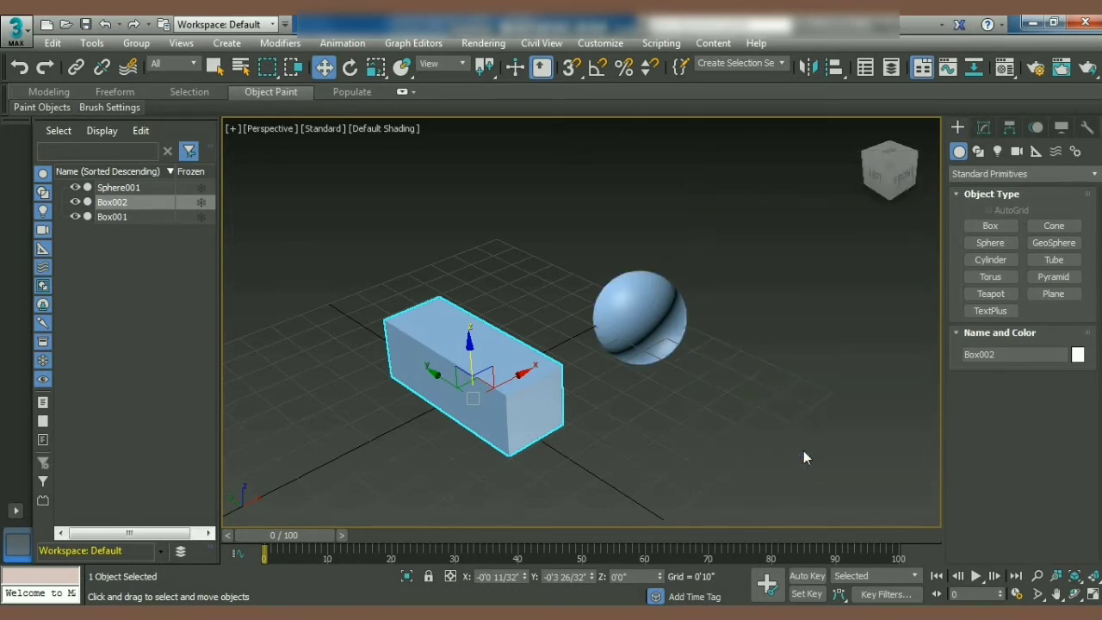
click(611, 411)
click(546, 381)
- Retry aligning Box002 to Sphere001 until the Align Selection dialog reopens
key(alt+a)
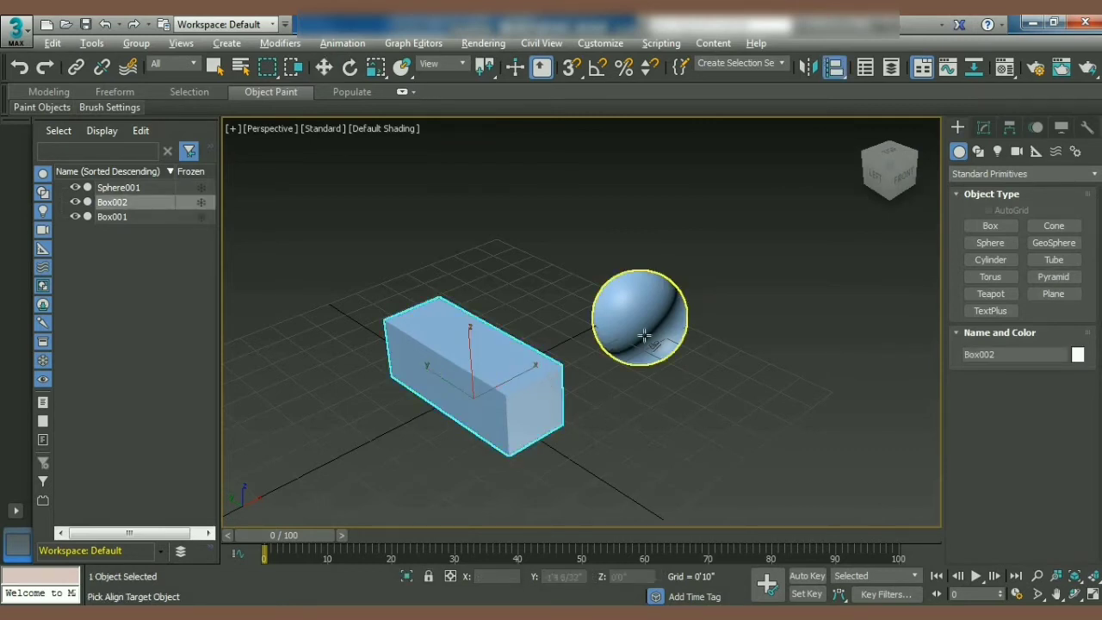
click(645, 335)
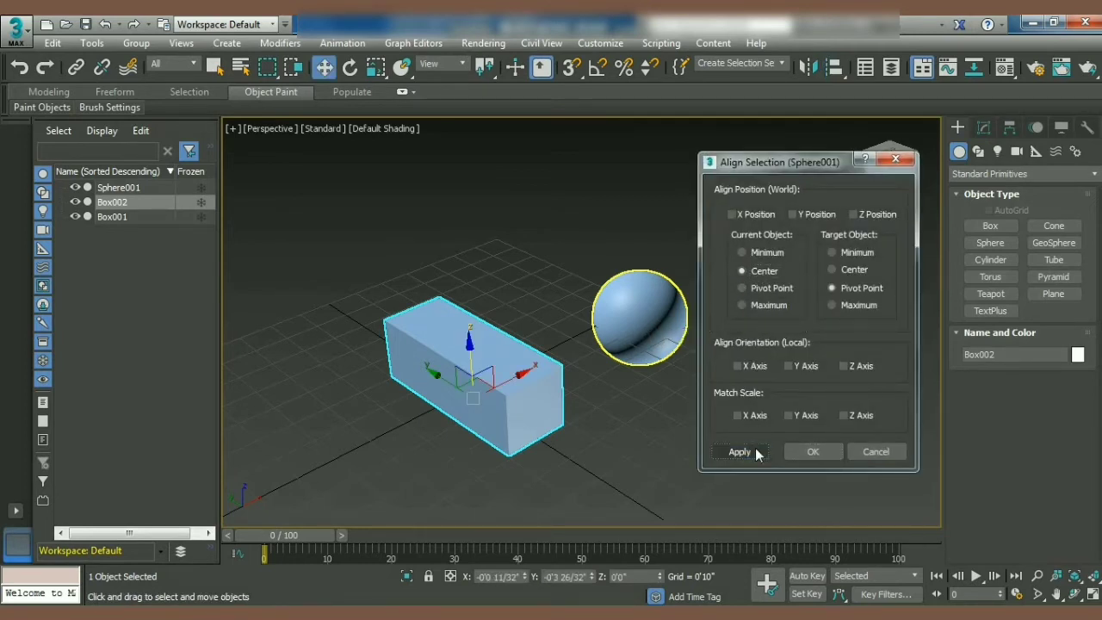
click(798, 453)
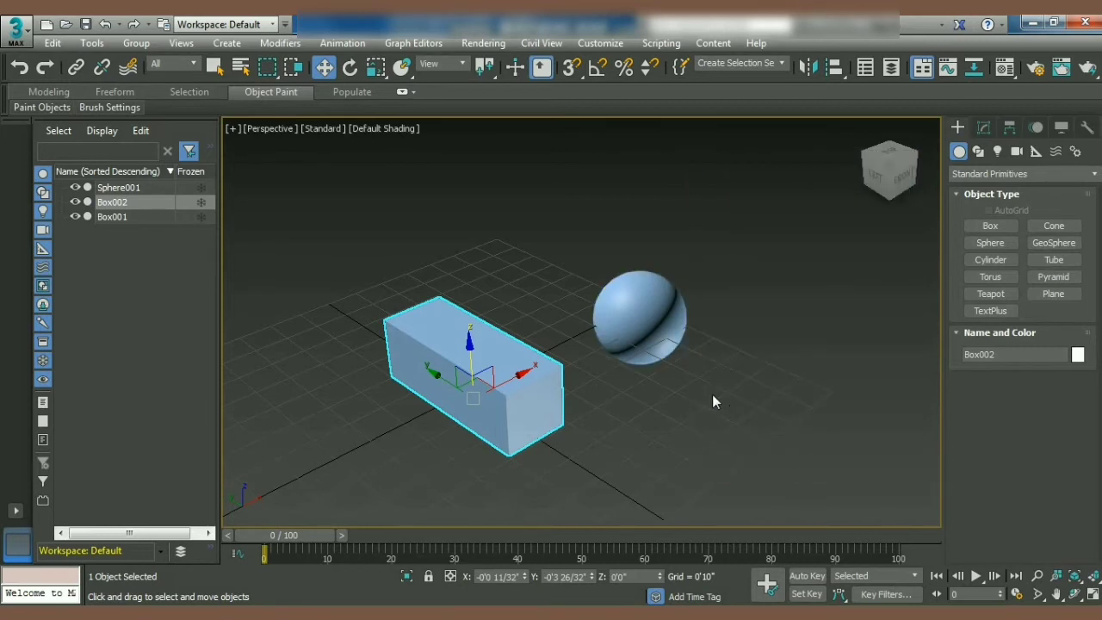
click(713, 398)
click(535, 374)
key(alt+a)
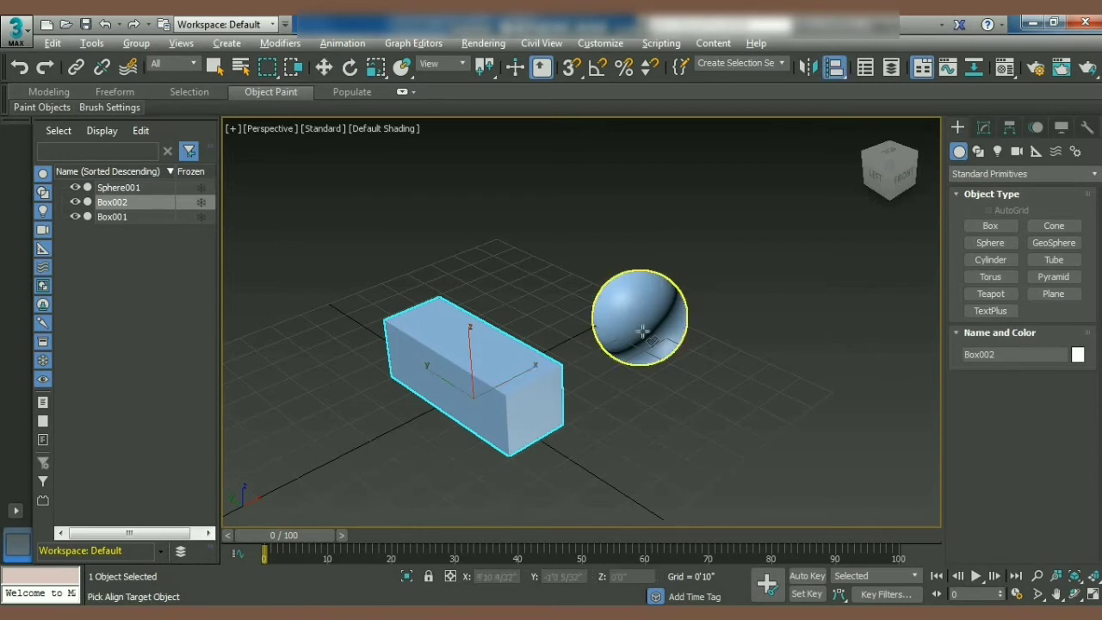
click(643, 330)
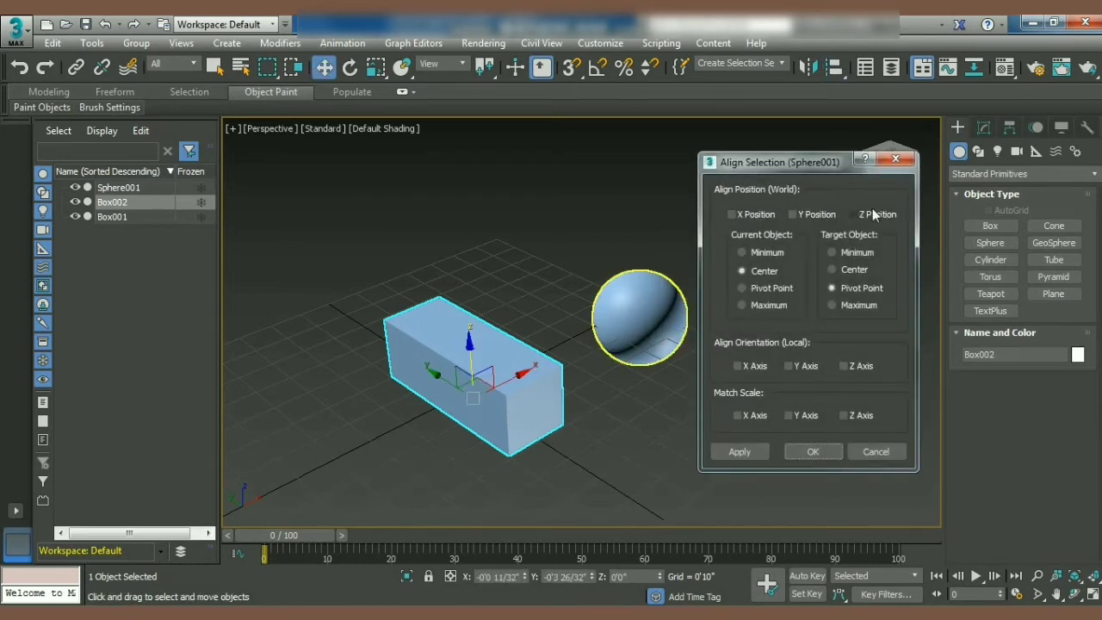
- Try X, Y, Z alignment with Pivot Point and Maximum, then cancel and deselect Box002
click(760, 214)
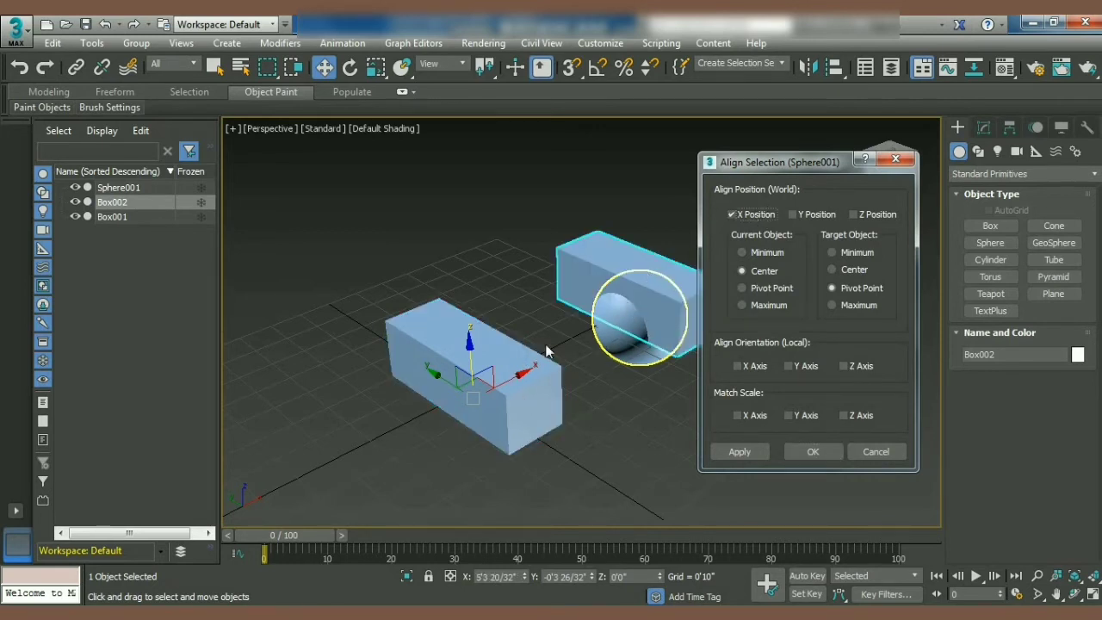
click(801, 216)
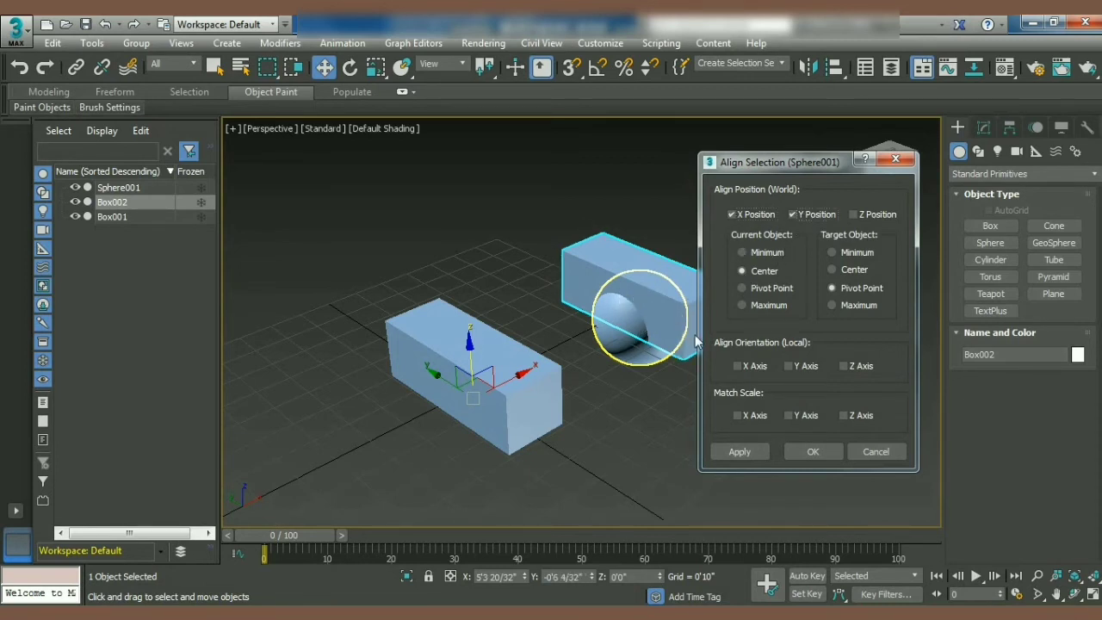
click(860, 215)
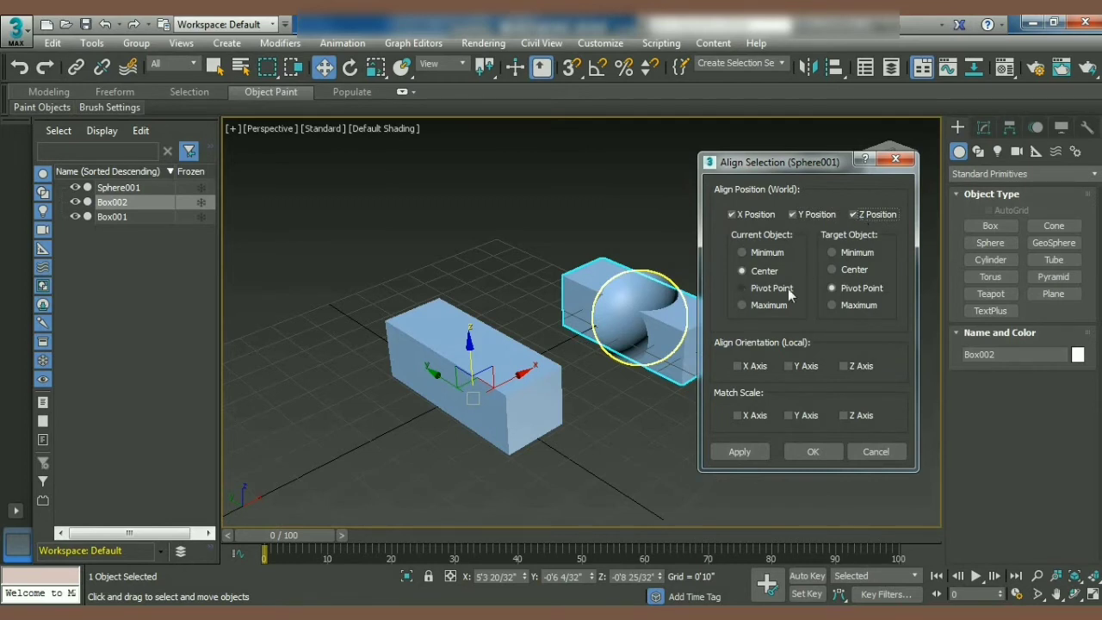
click(759, 292)
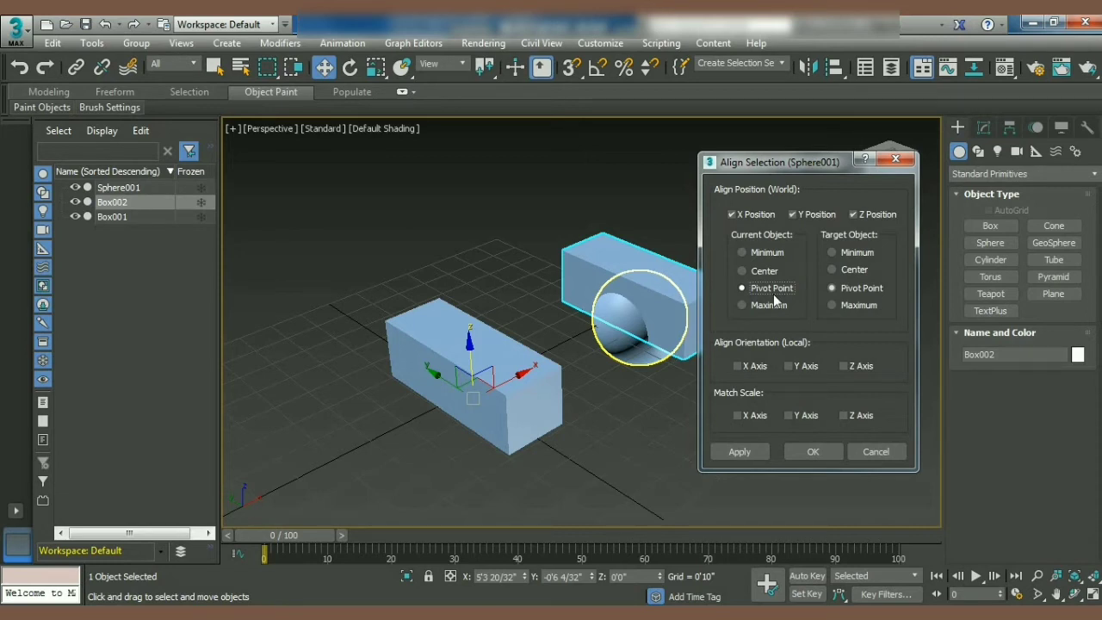
click(769, 305)
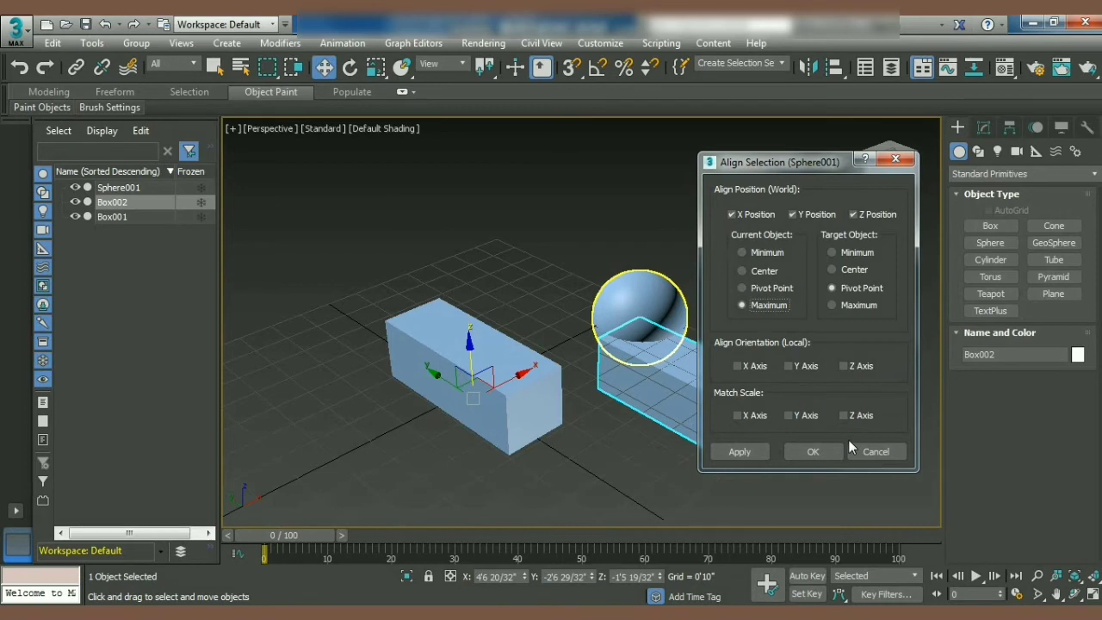
click(865, 454)
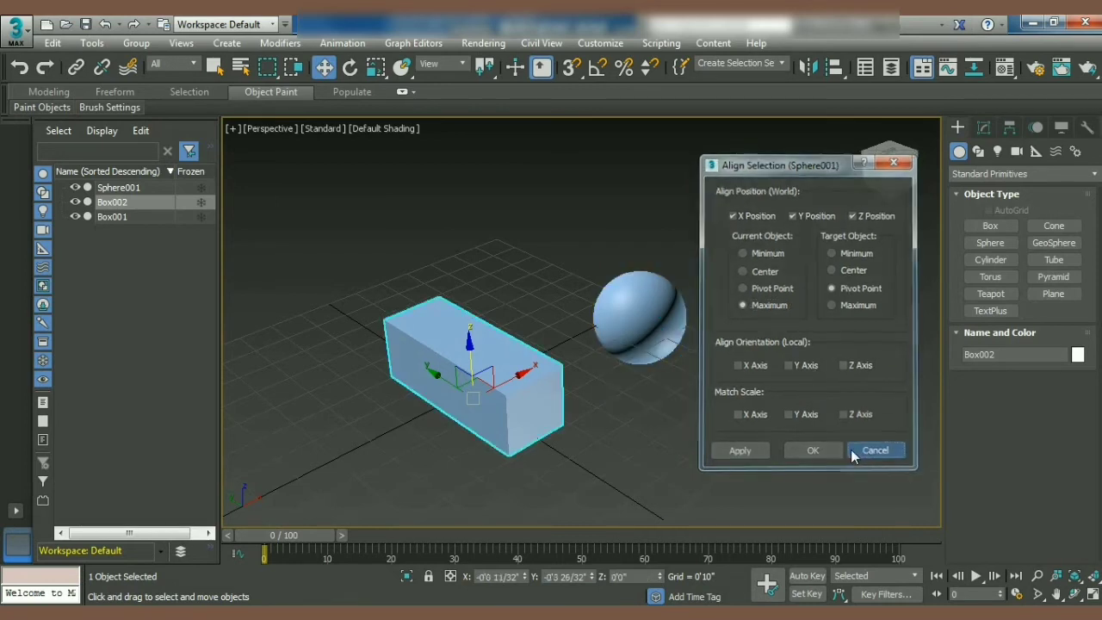
click(627, 399)
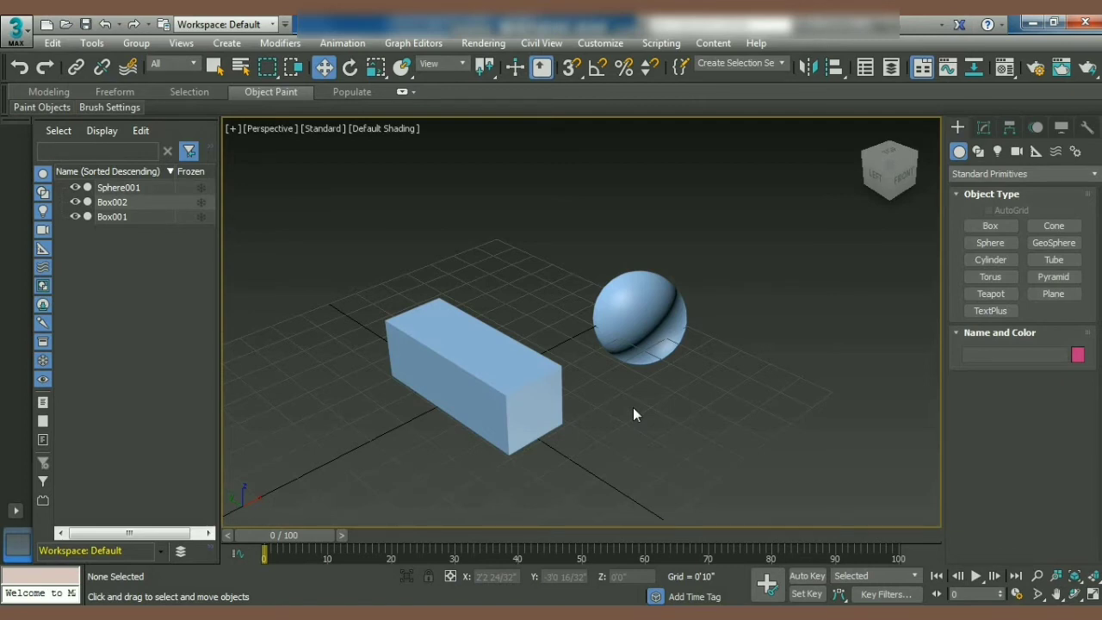
- Clone Box002 as a copy named Box003 and raise it along Z above the original
click(546, 369)
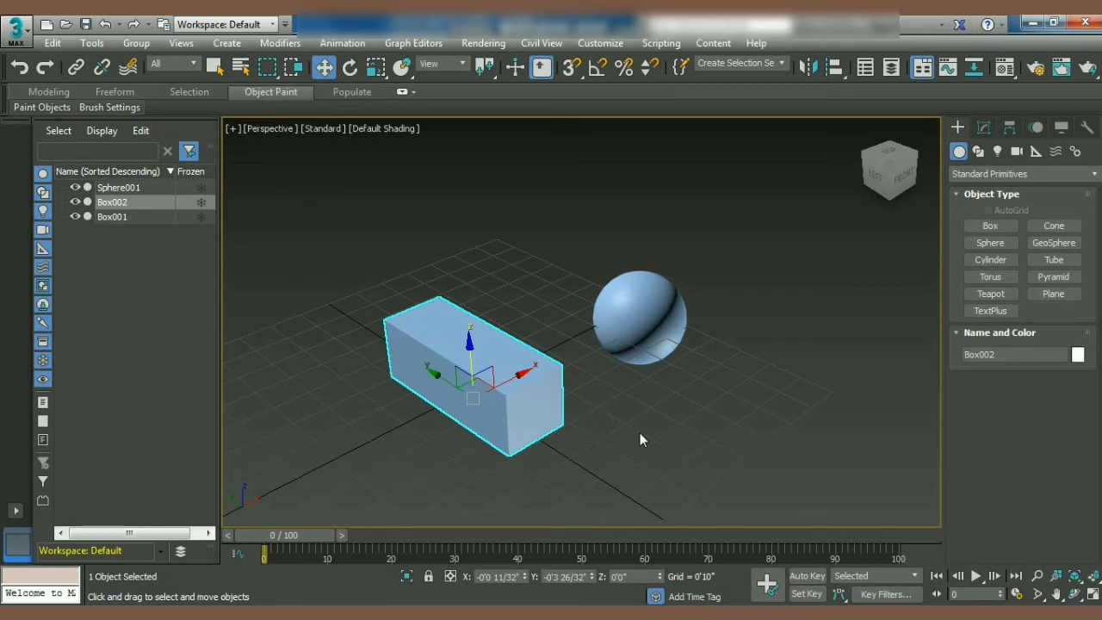
key(ctrl+v)
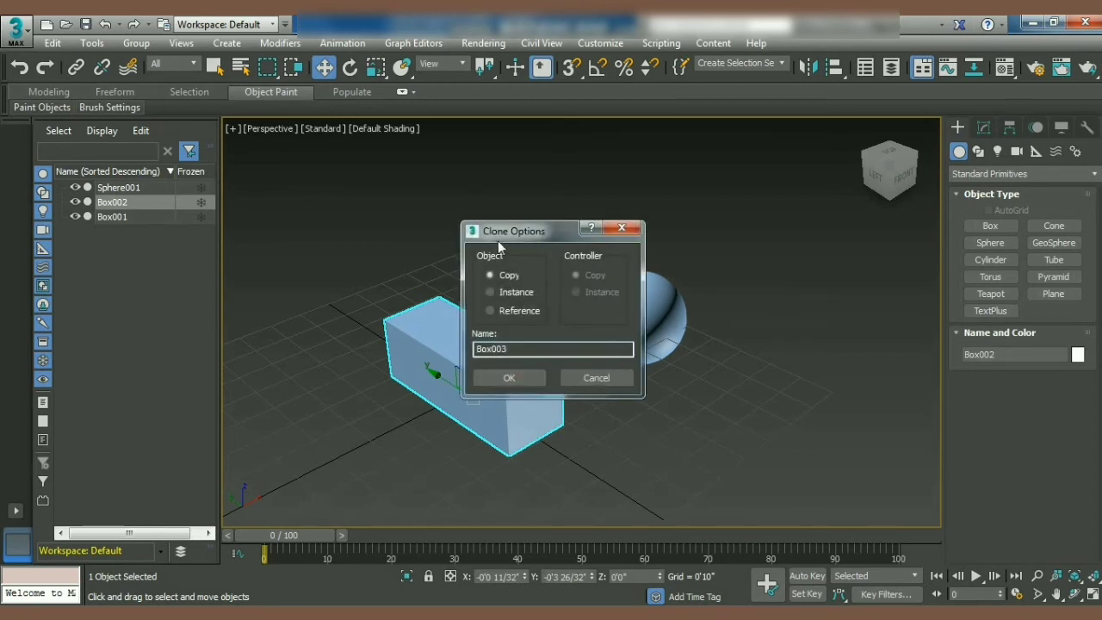
drag(548, 224, 709, 128)
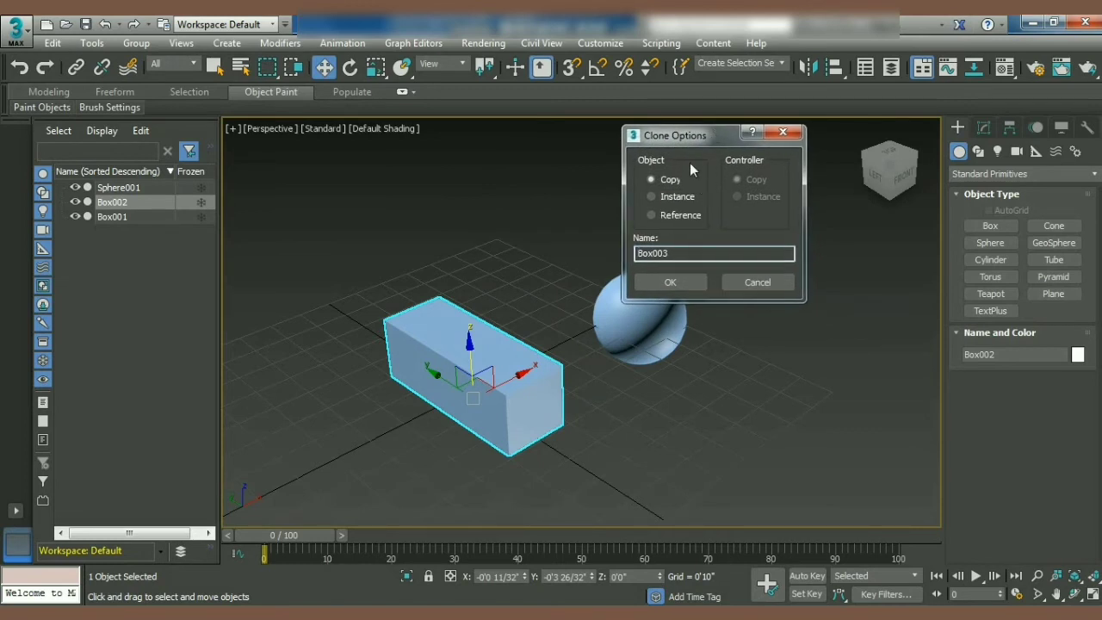
click(670, 282)
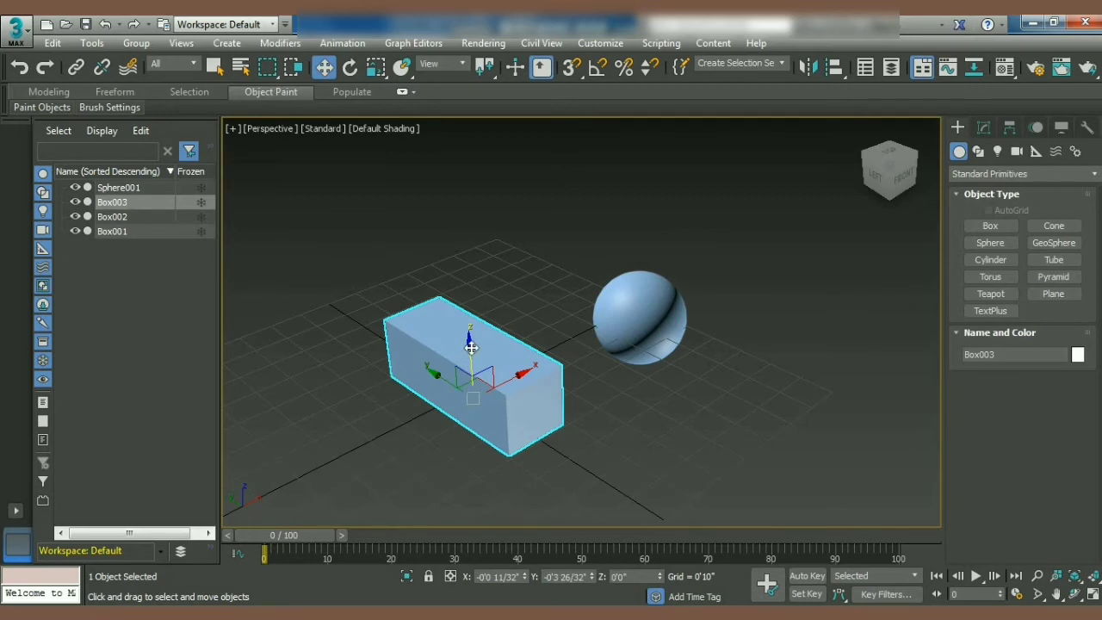
drag(472, 350, 465, 242)
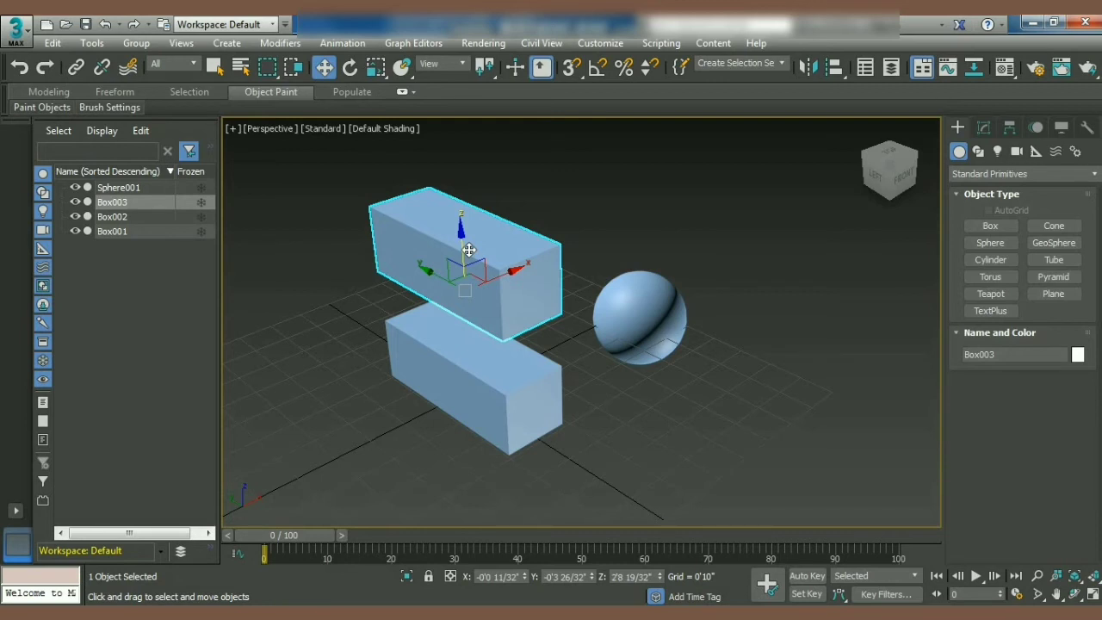
click(606, 217)
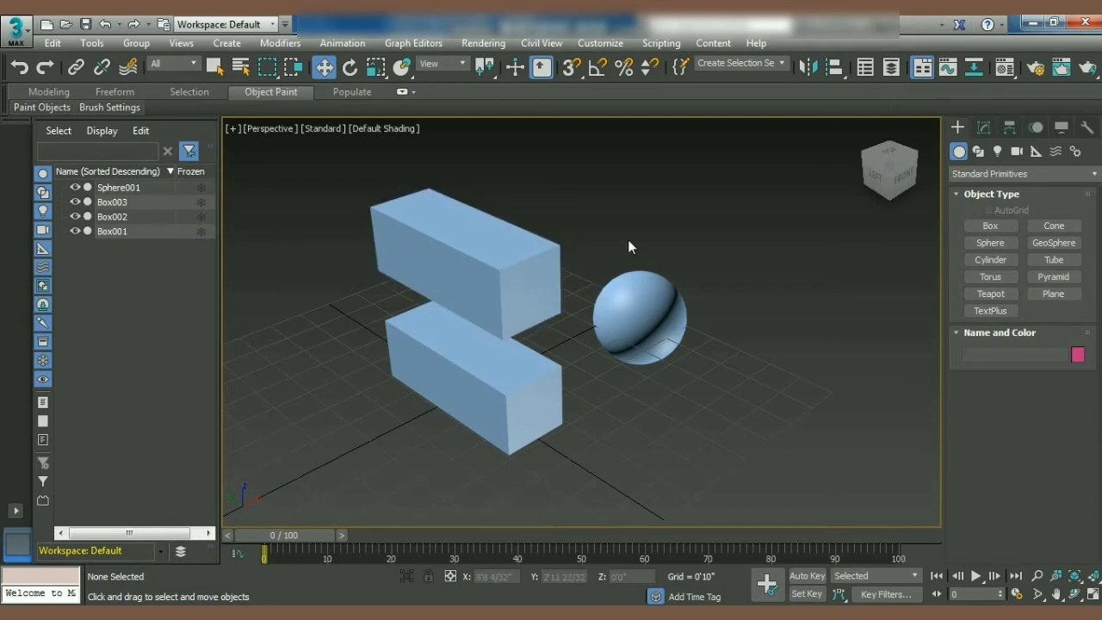
- Select Sphere001 from the Select From Scene list, then select Box002 in the viewport
key(h)
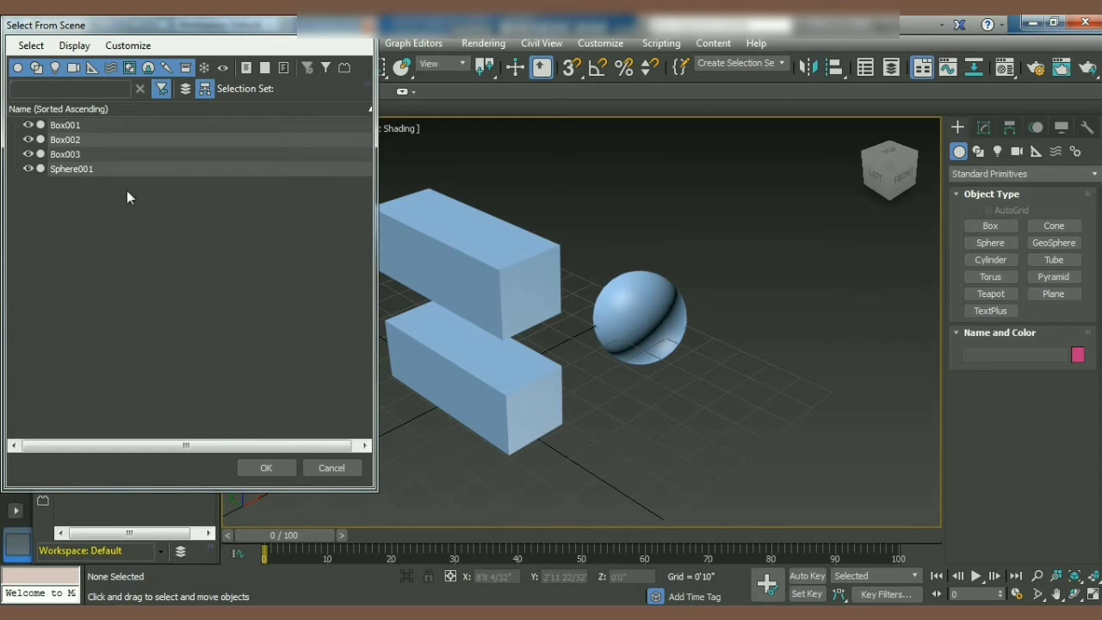
click(87, 171)
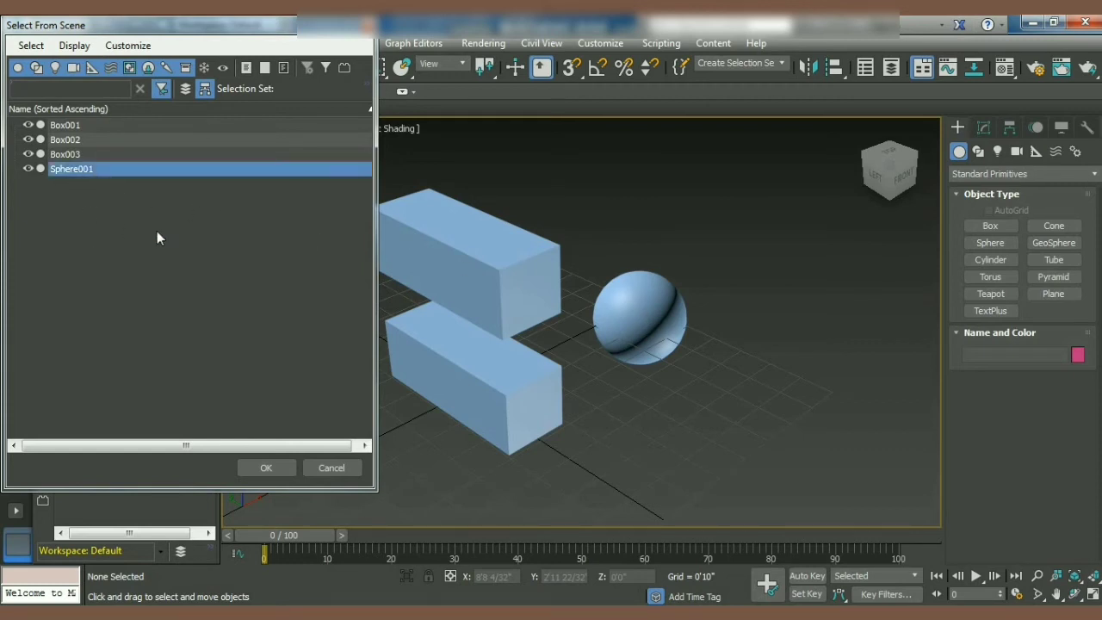
click(277, 467)
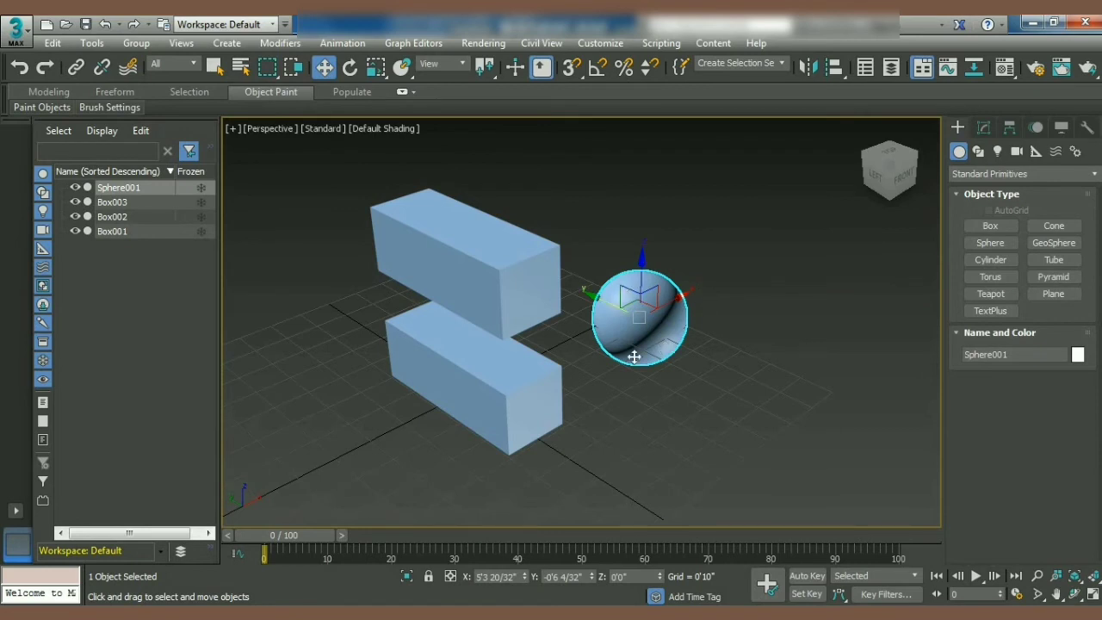
click(501, 397)
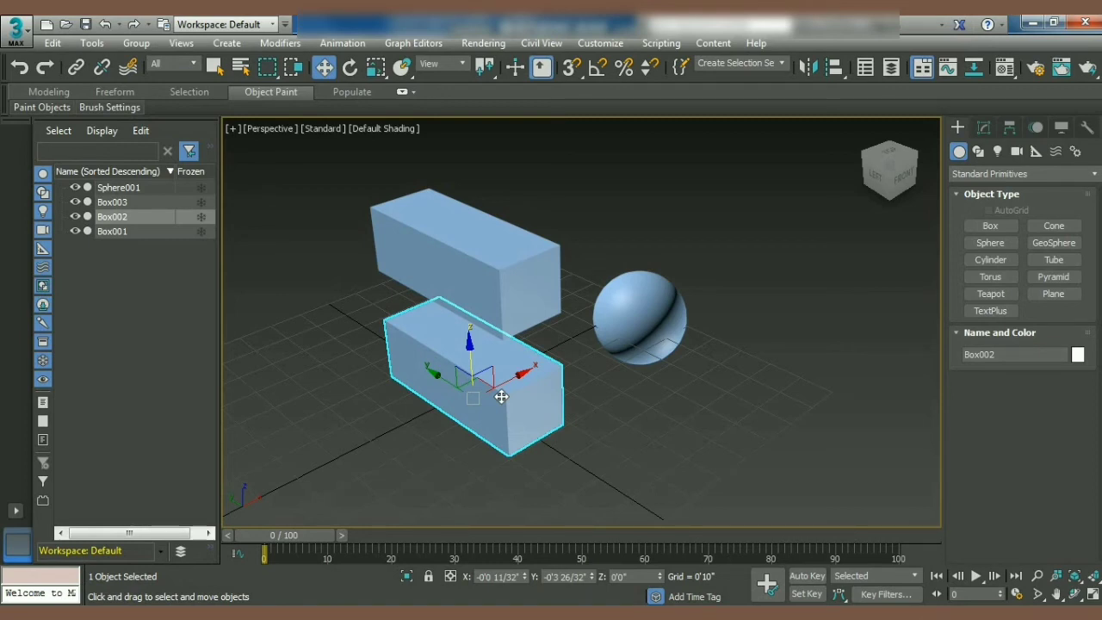
- Rename Box002 to '123'
click(1020, 360)
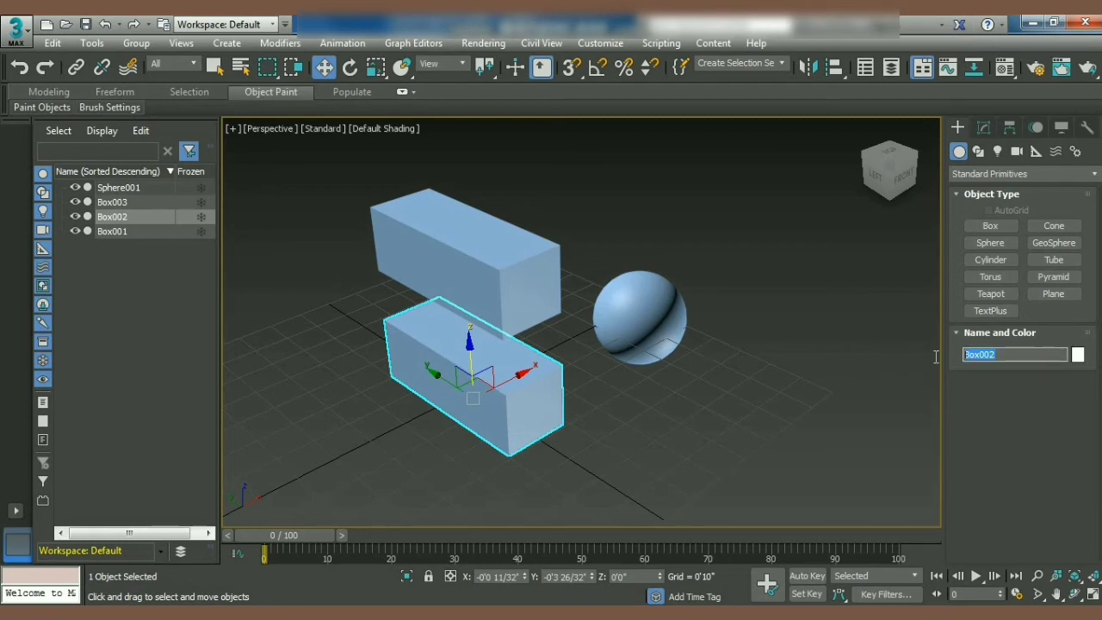
text(123)
key(Return)
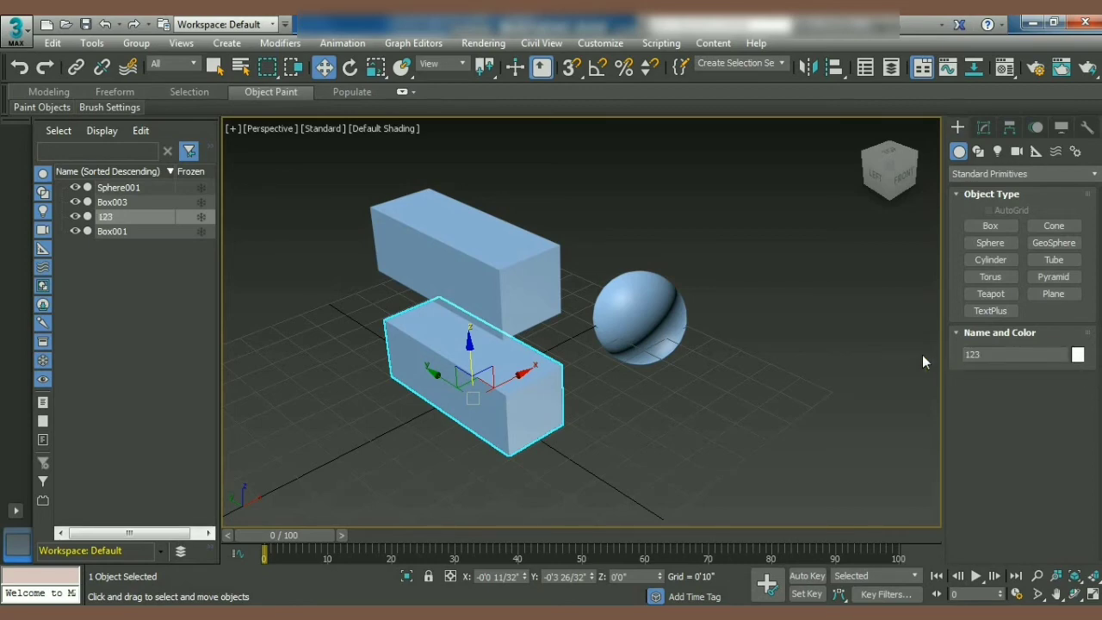
- Give box 123 a pink object colour and check it by deselecting and reselecting
click(1078, 357)
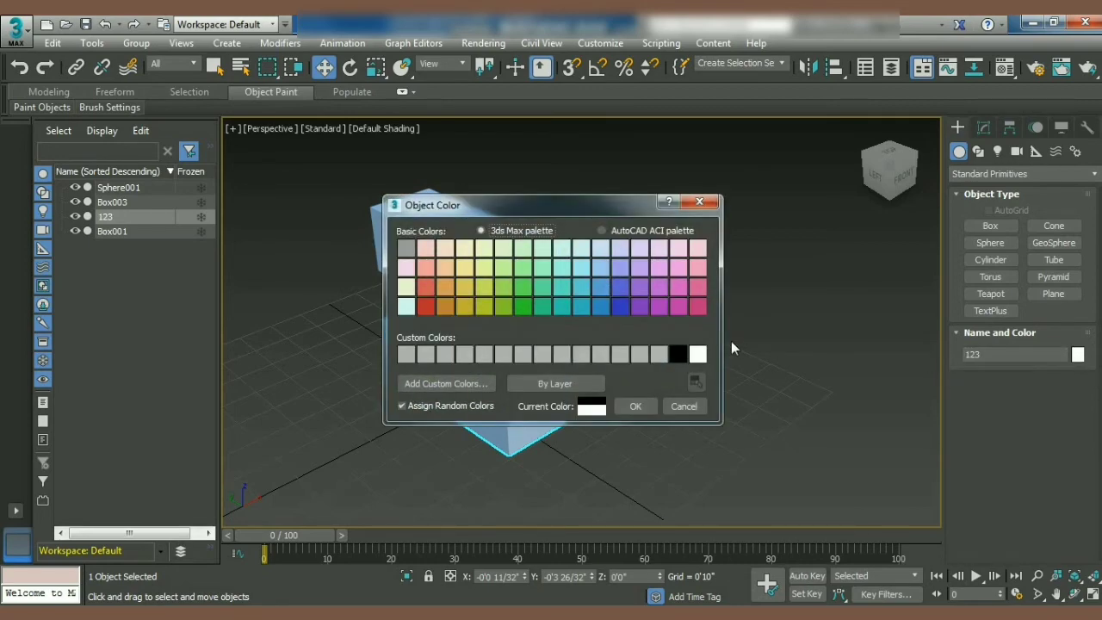
click(698, 308)
click(634, 405)
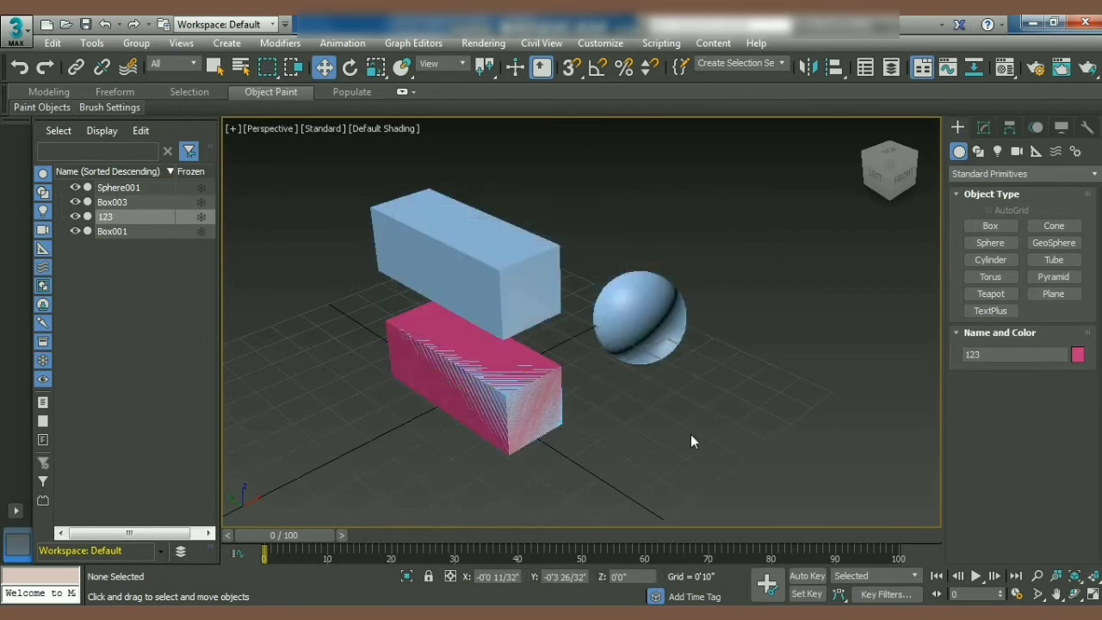
click(691, 434)
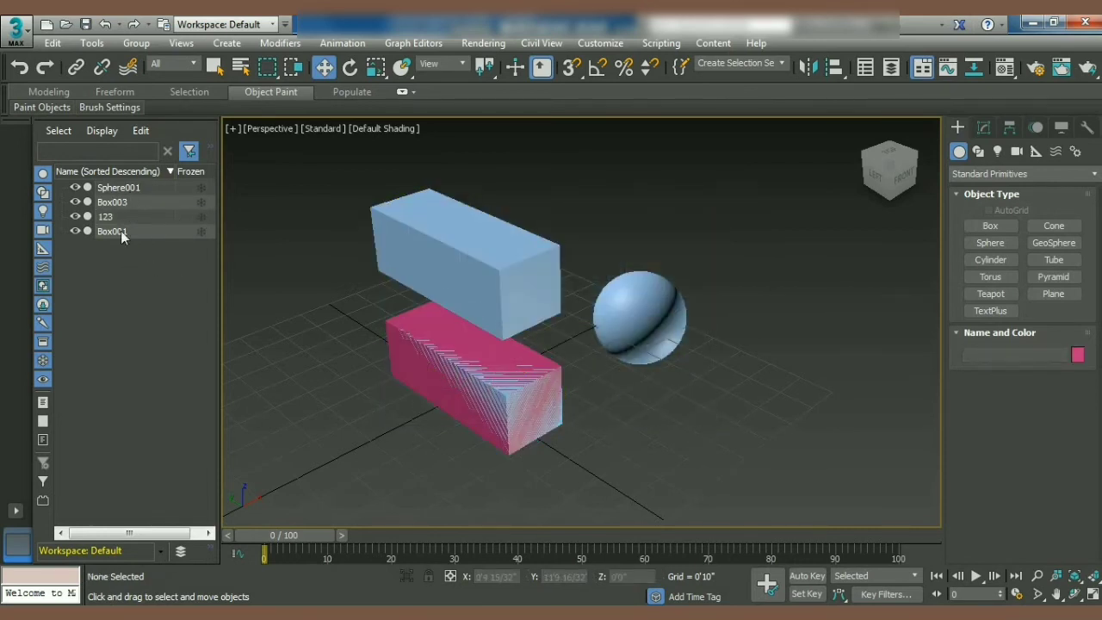
click(410, 351)
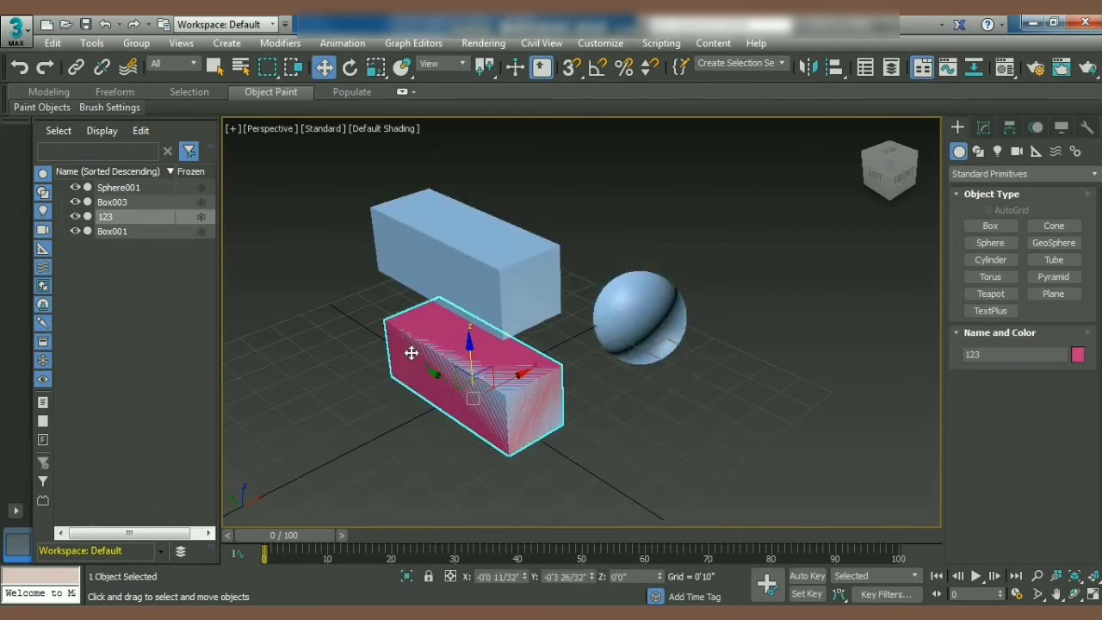
click(692, 469)
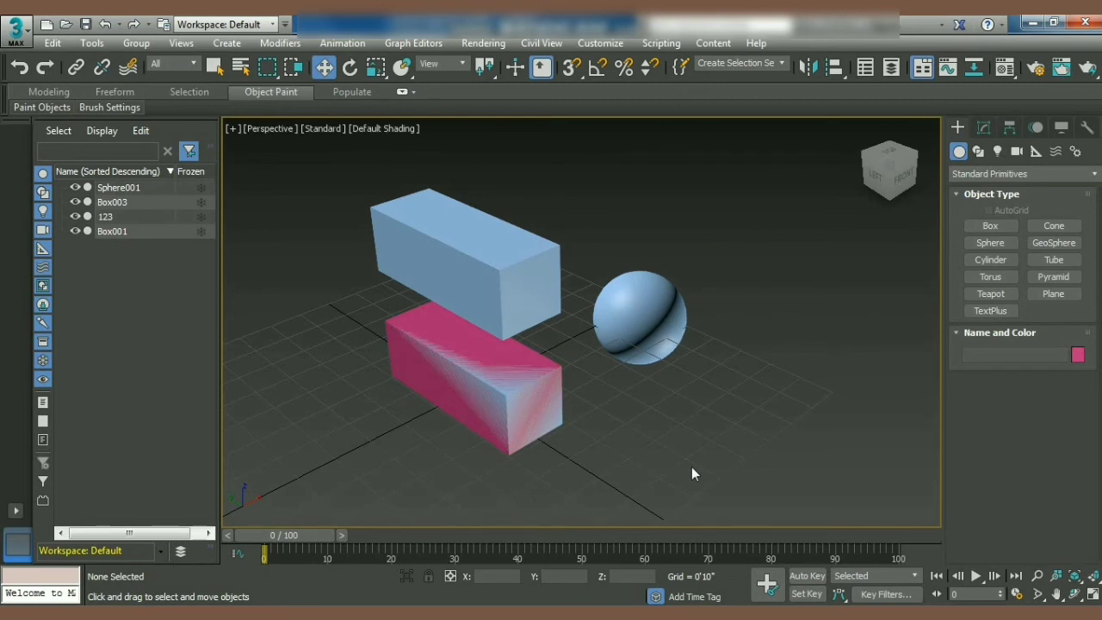
- Select box 123 from the Select From Scene list opened with H
key(h)
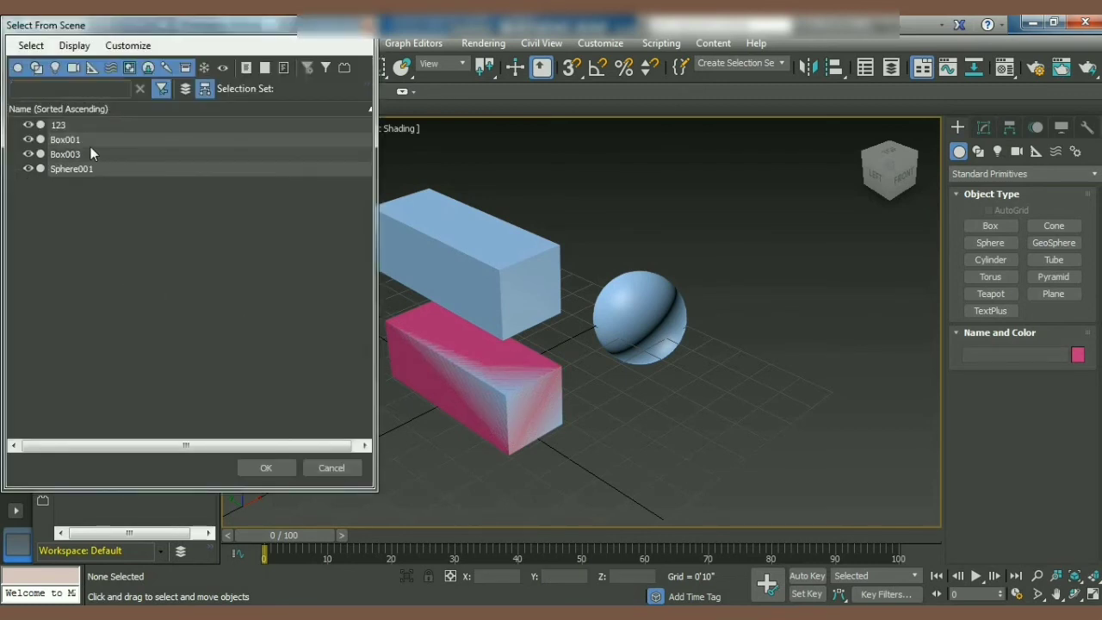
click(72, 124)
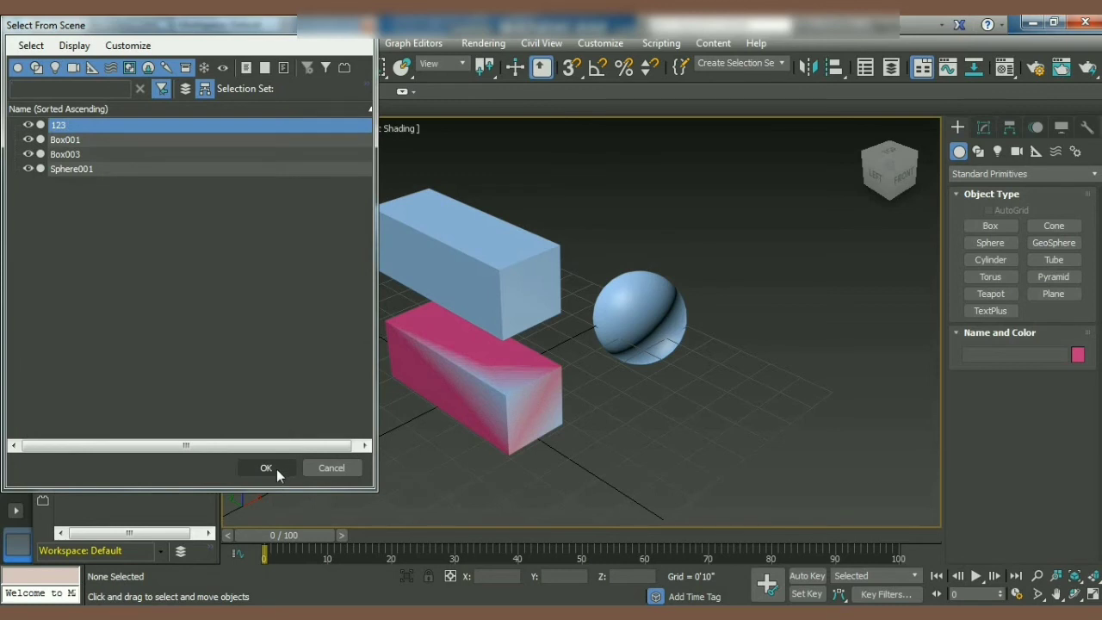
click(274, 468)
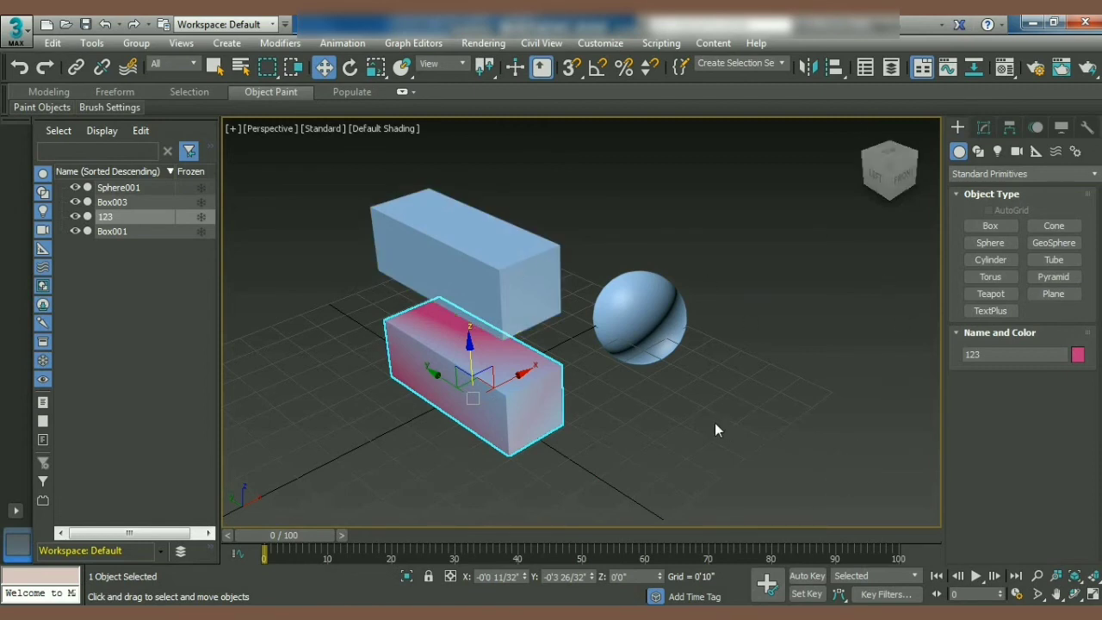
right_click(501, 344)
key(ctrl+q)
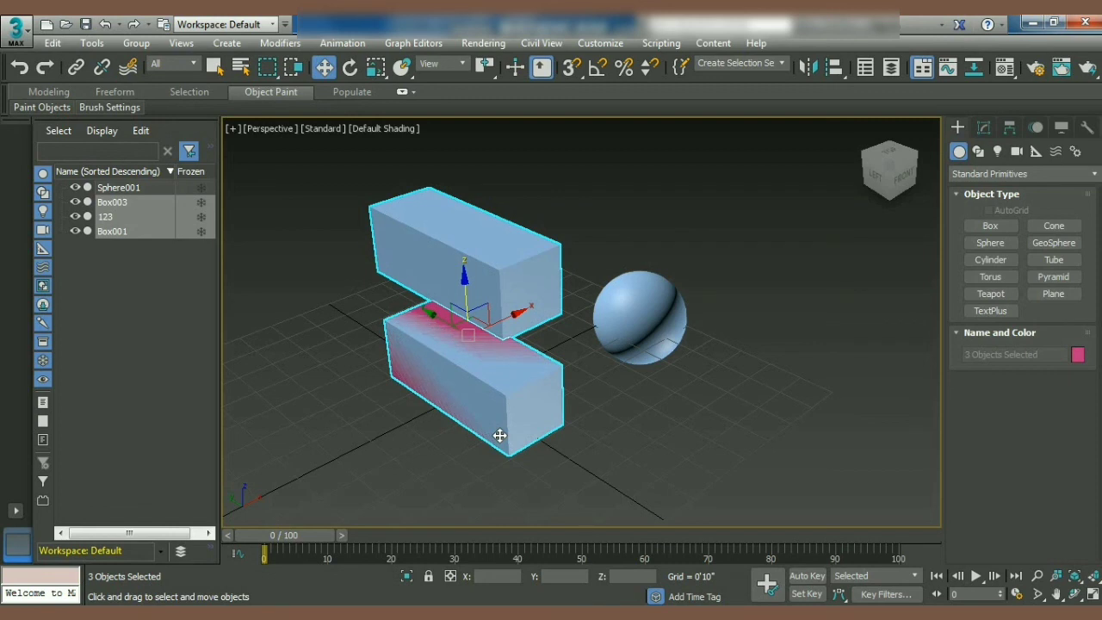
right_click(500, 436)
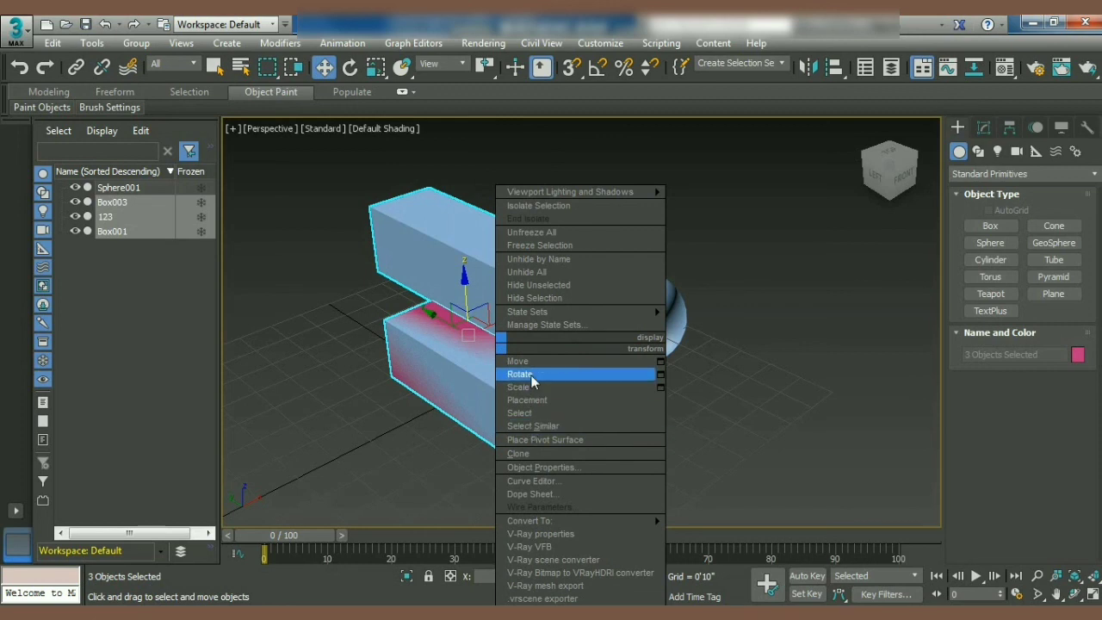
click(531, 427)
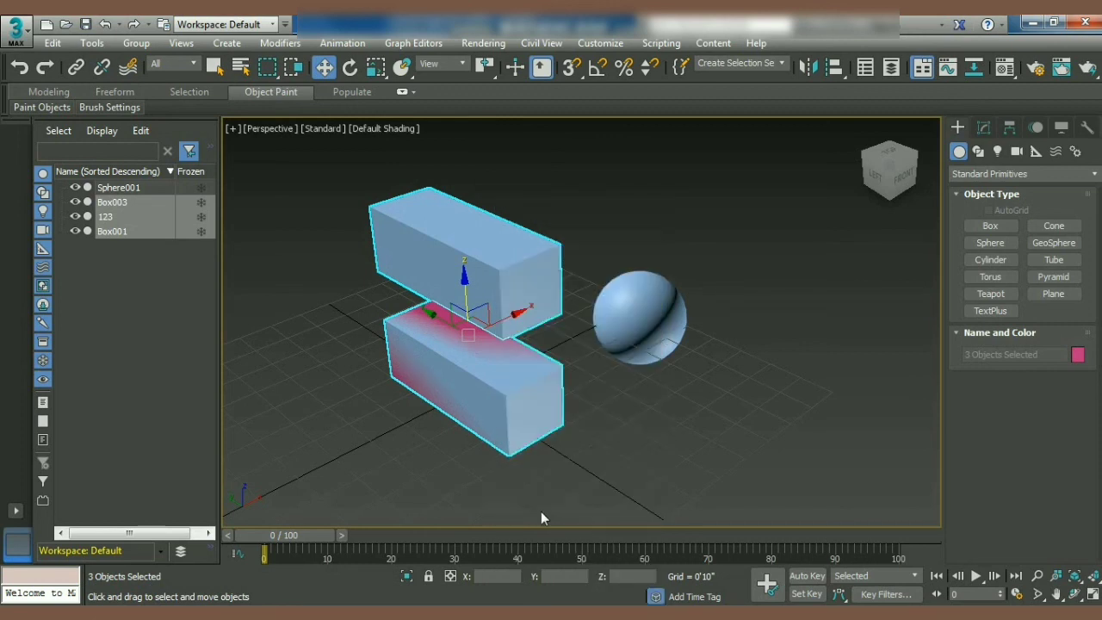
click(541, 512)
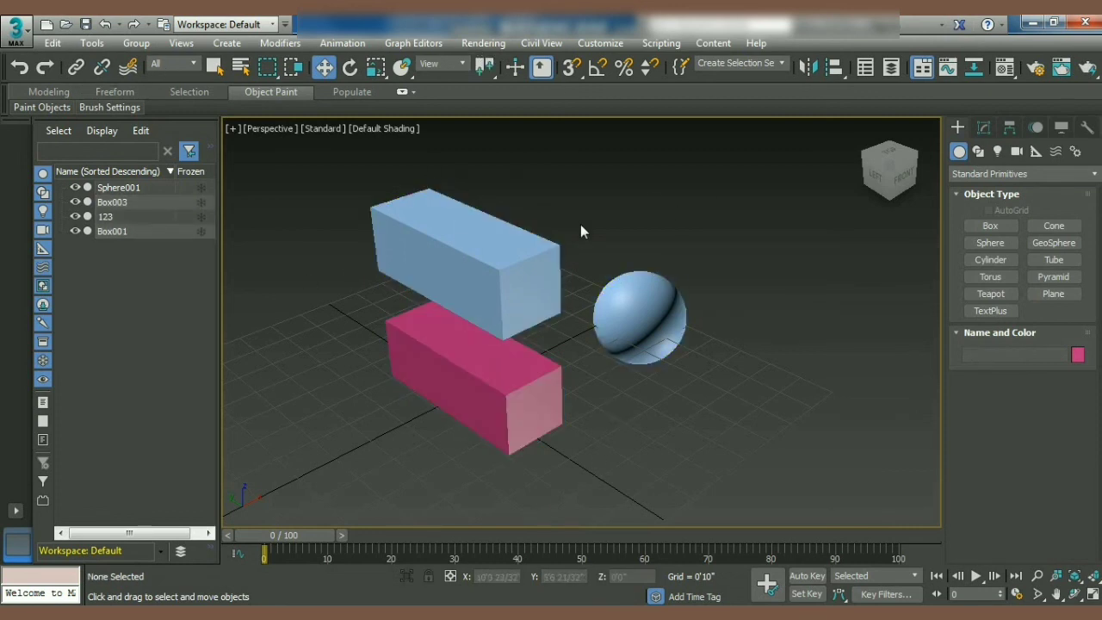